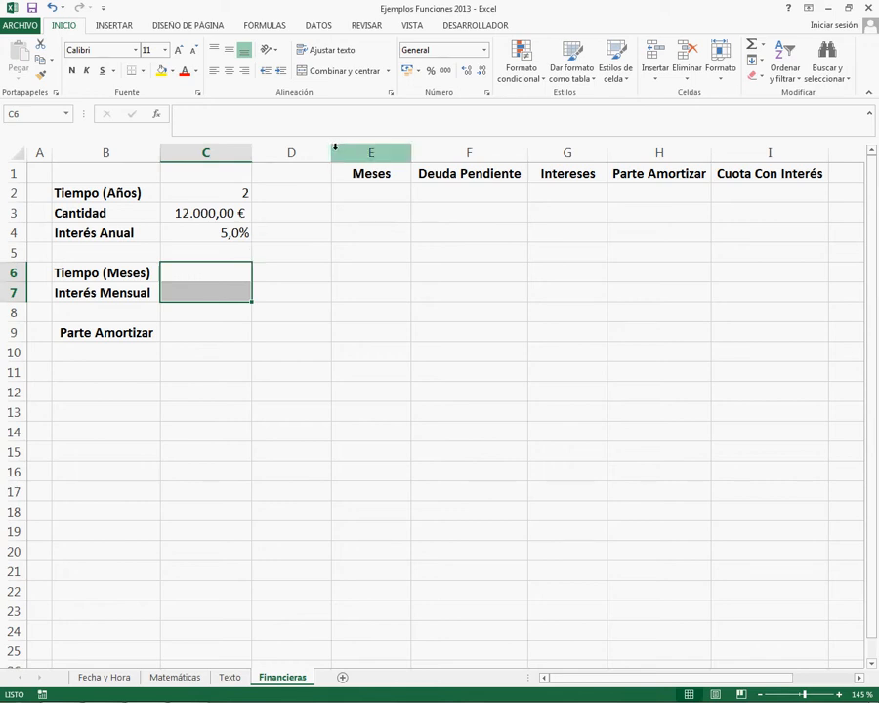
Step: Narrow the empty column D that separates the loan data from the amortization table
drag(329, 153, 303, 153)
click(292, 233)
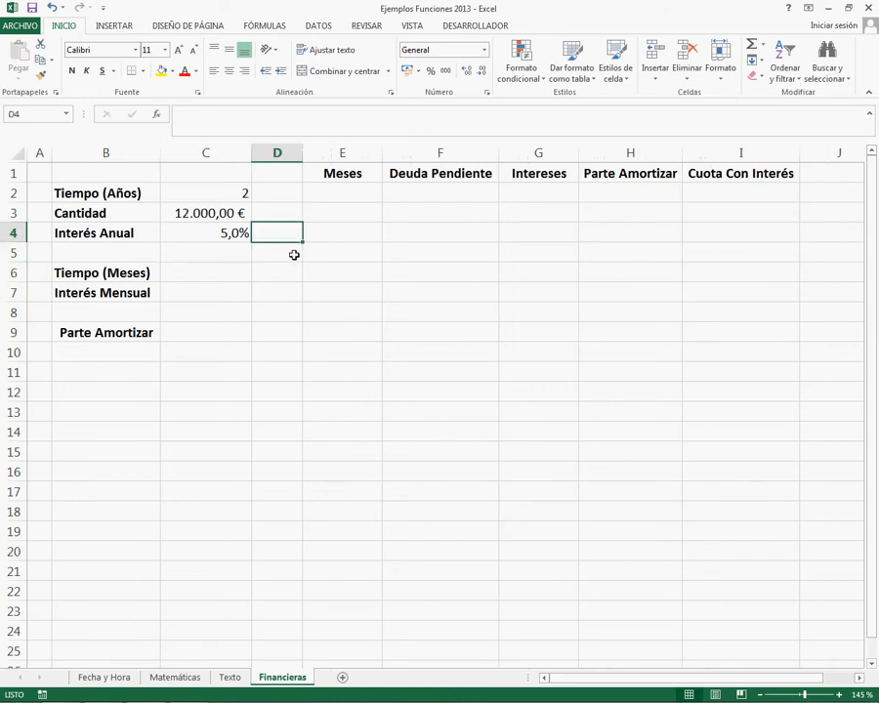
Step: Calculate Tiempo (Meses) in C6 with the formula =C2*12
key(Left)
key(Up)
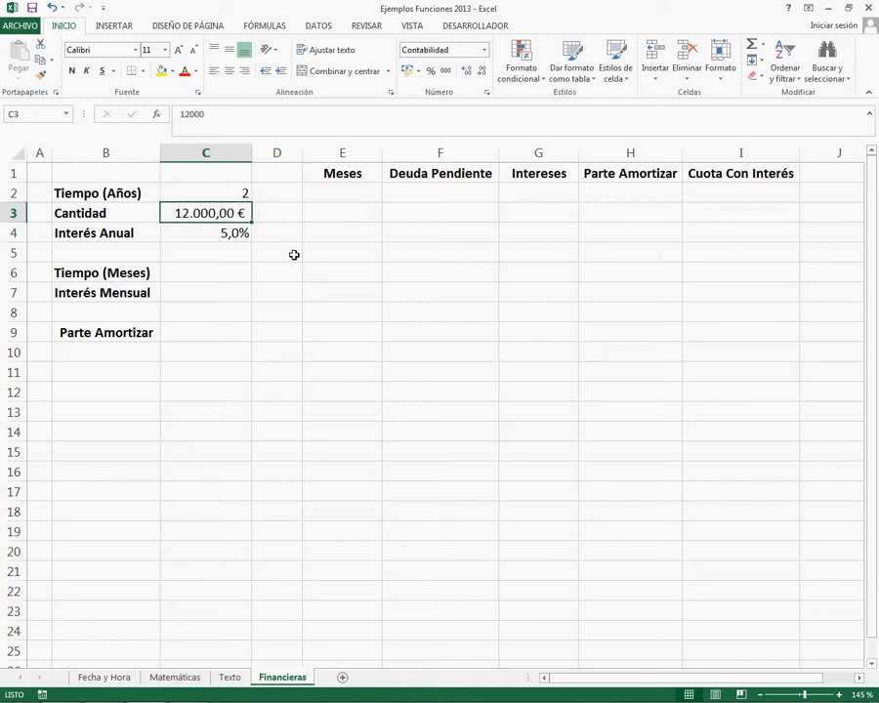
key(Up)
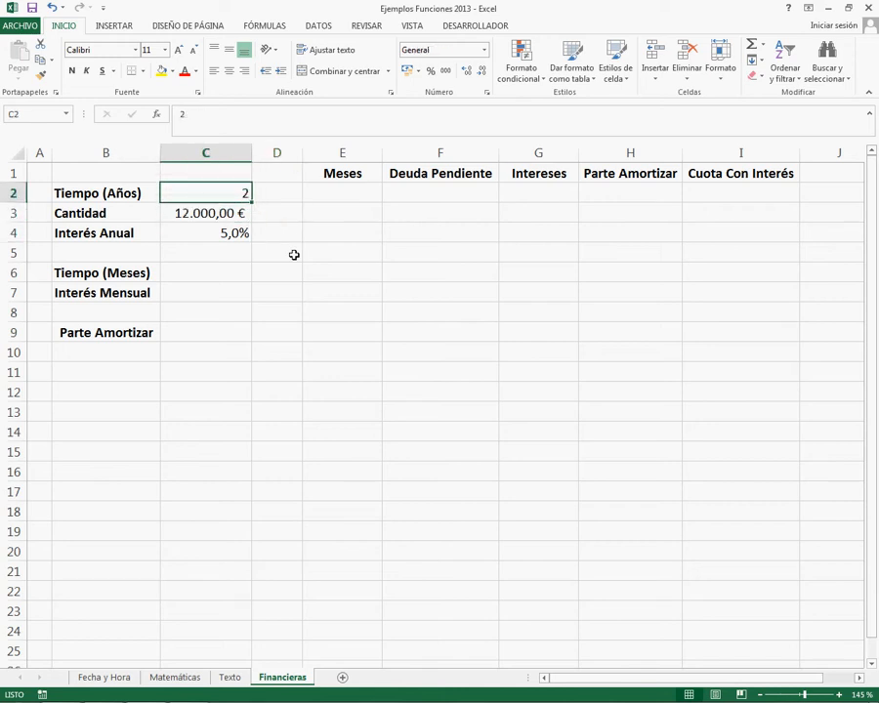
key(Down)
key(Down)
key(Down)
key(Down)
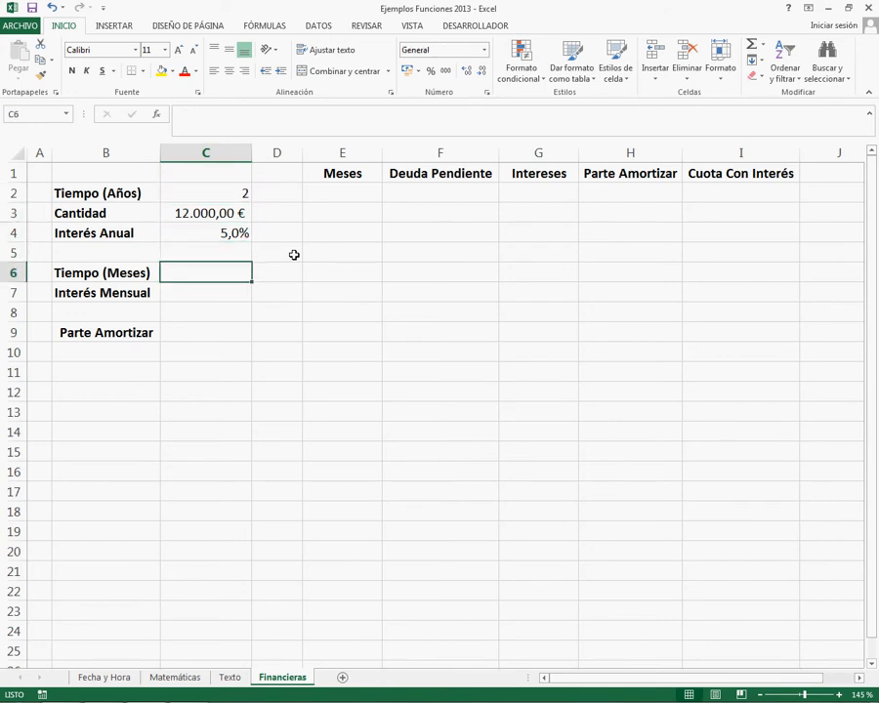
text(=)
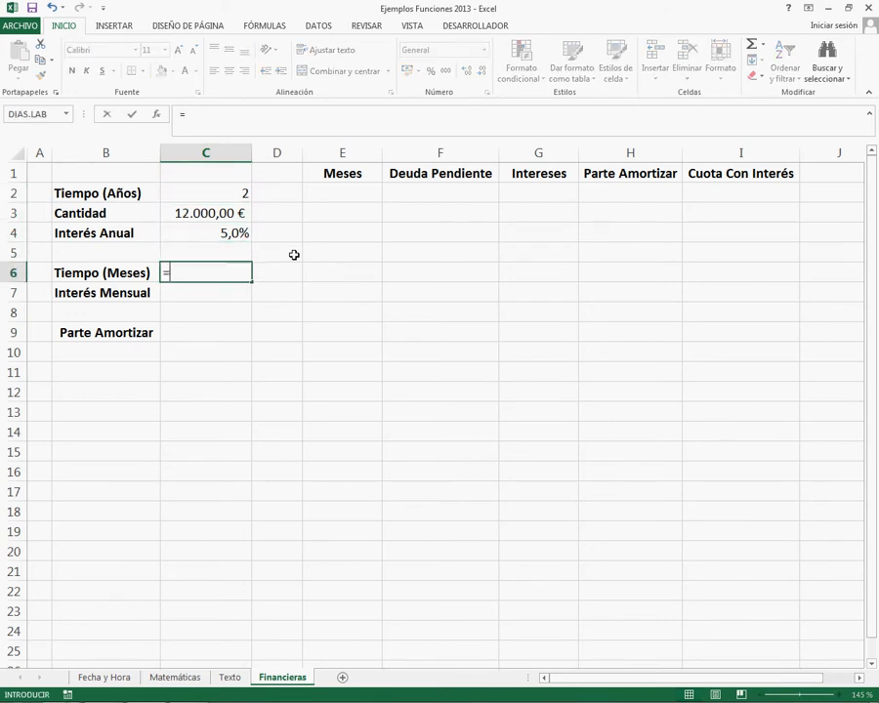
key(Up)
key(Up)
key(Up)
key(Up)
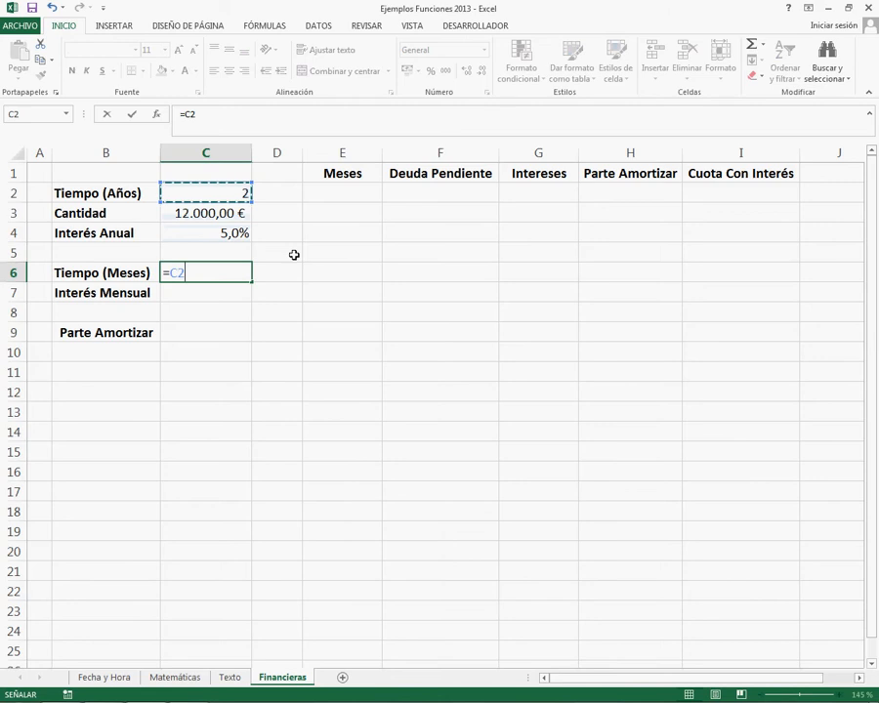
text(*)
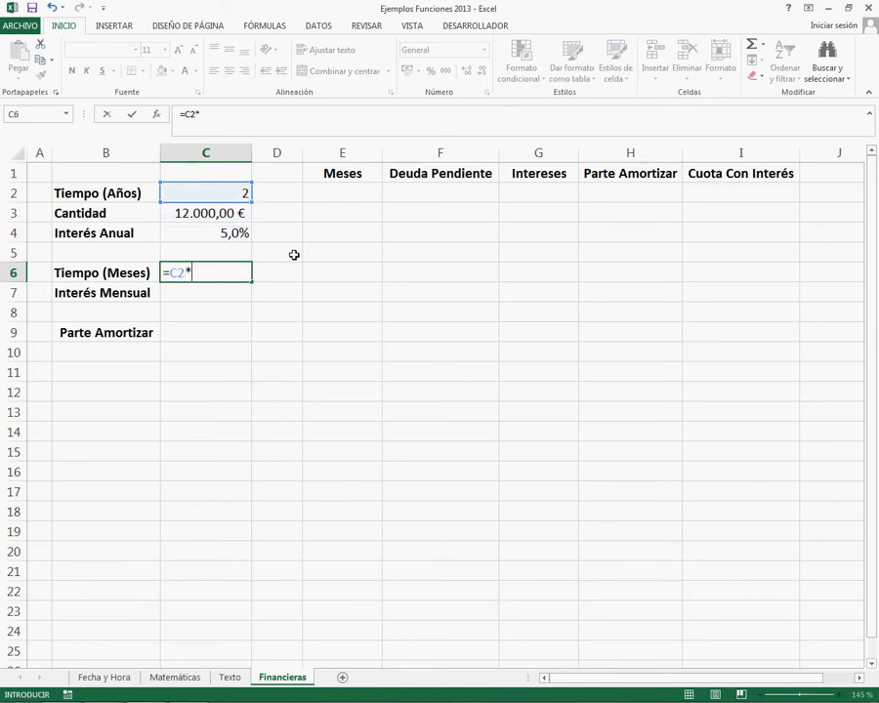
text(12)
key(Return)
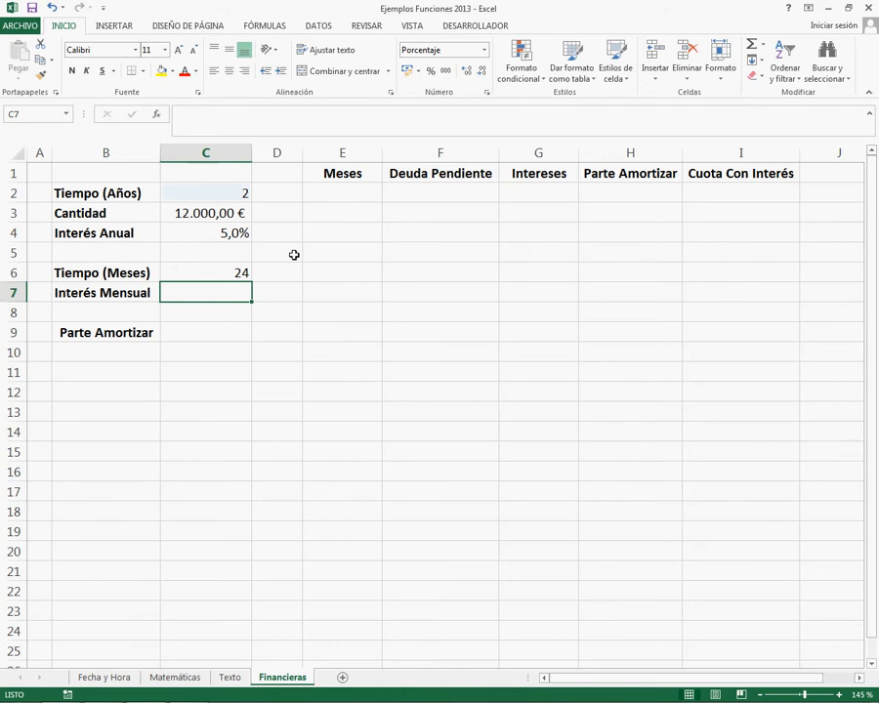
Step: Calculate Interés Mensual in C7 with the formula =C4/12
text(=)
key(Up)
key(Up)
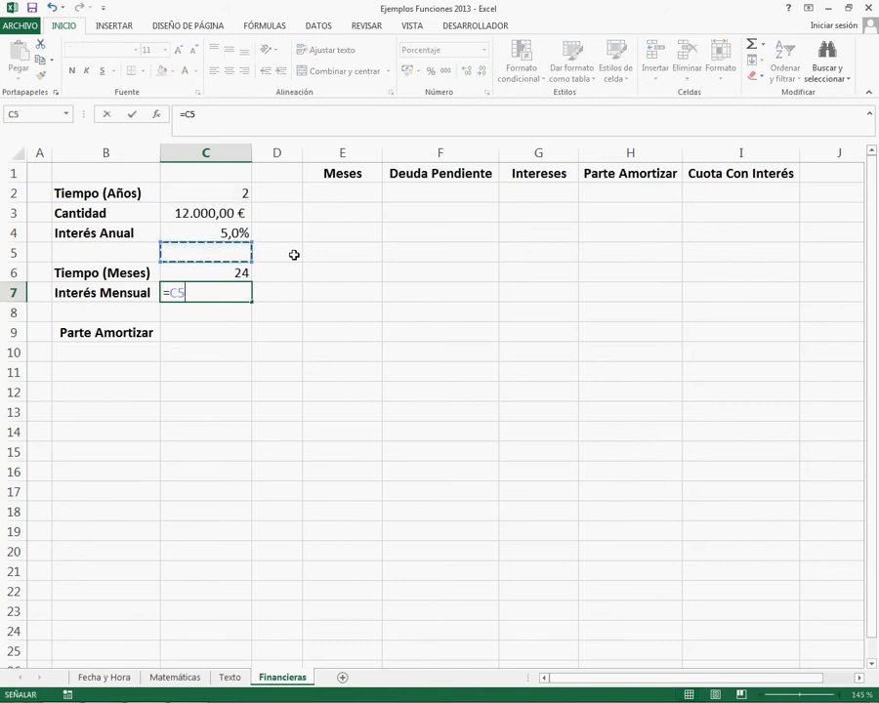
key(Up)
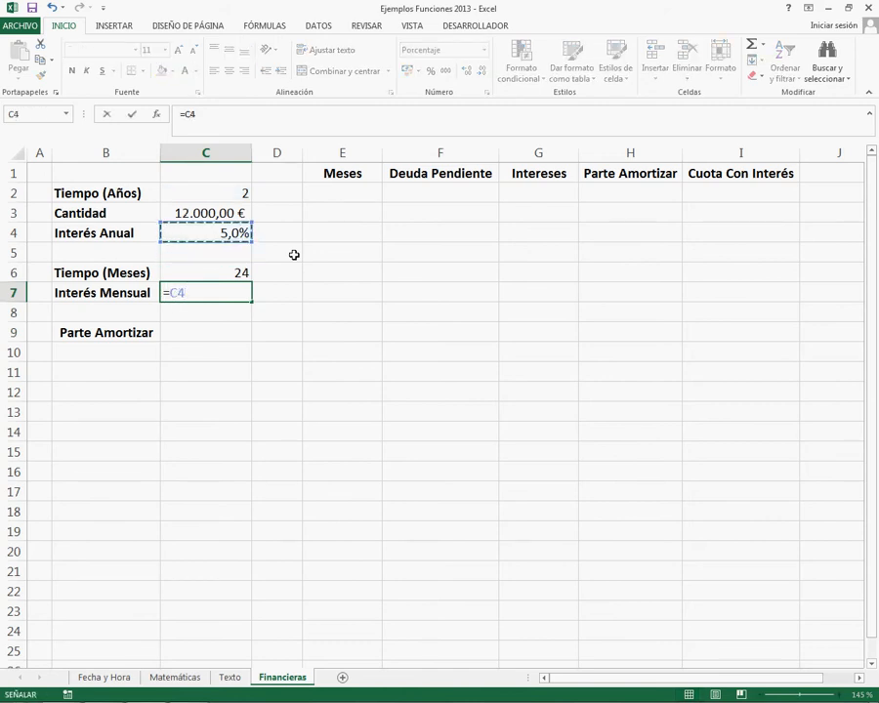
text(/12)
key(Return)
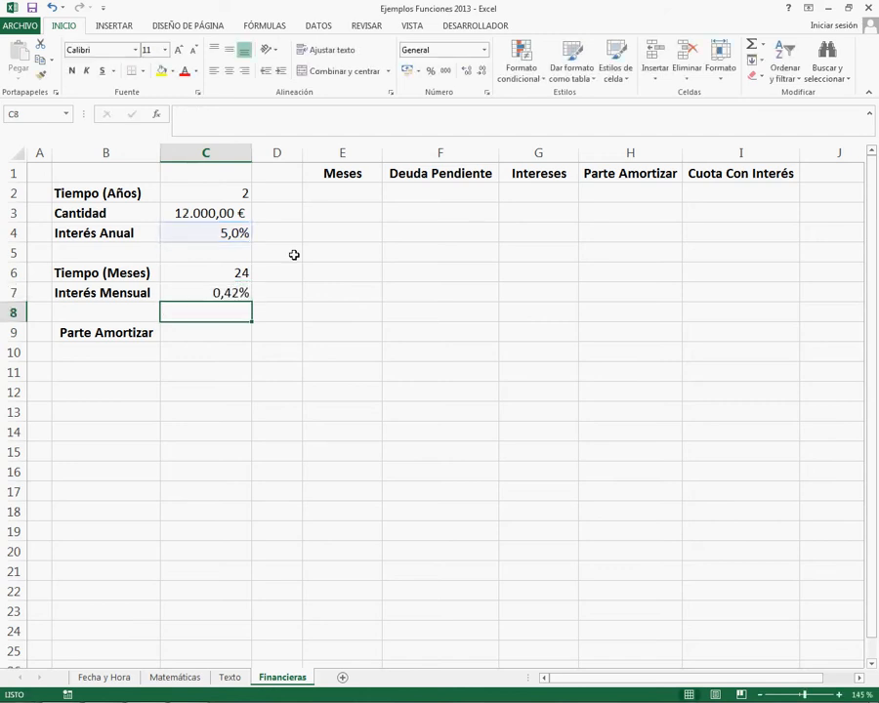
key(Up)
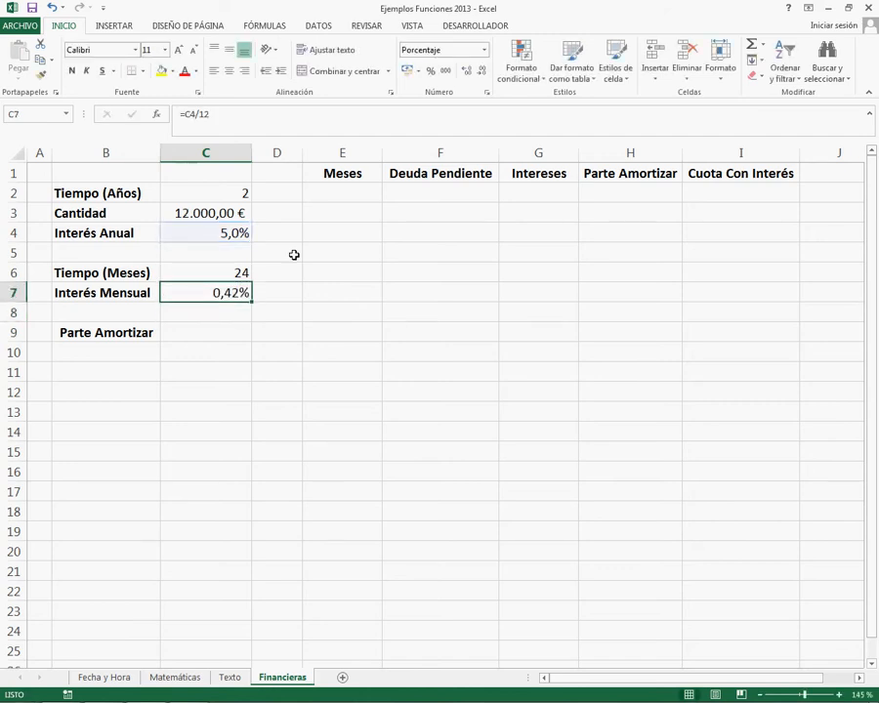
Step: Calculate Parte Amortizar in C9 by dividing the amount by the months with =C3/C6
key(Down)
key(Down)
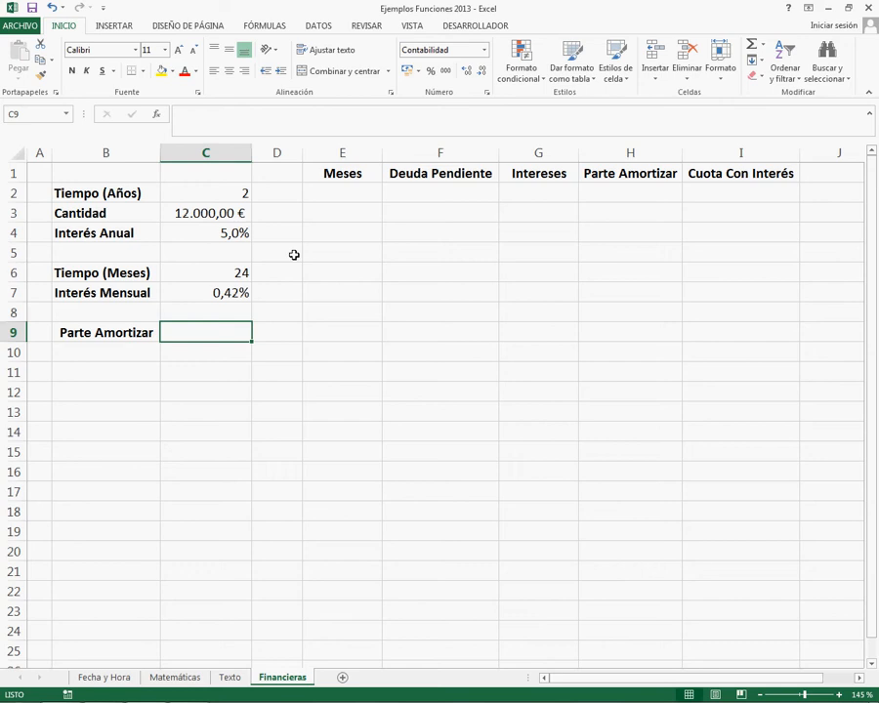
text(=)
key(Up)
key(Up)
key(Up)
key(Up)
key(Up)
key(Up)
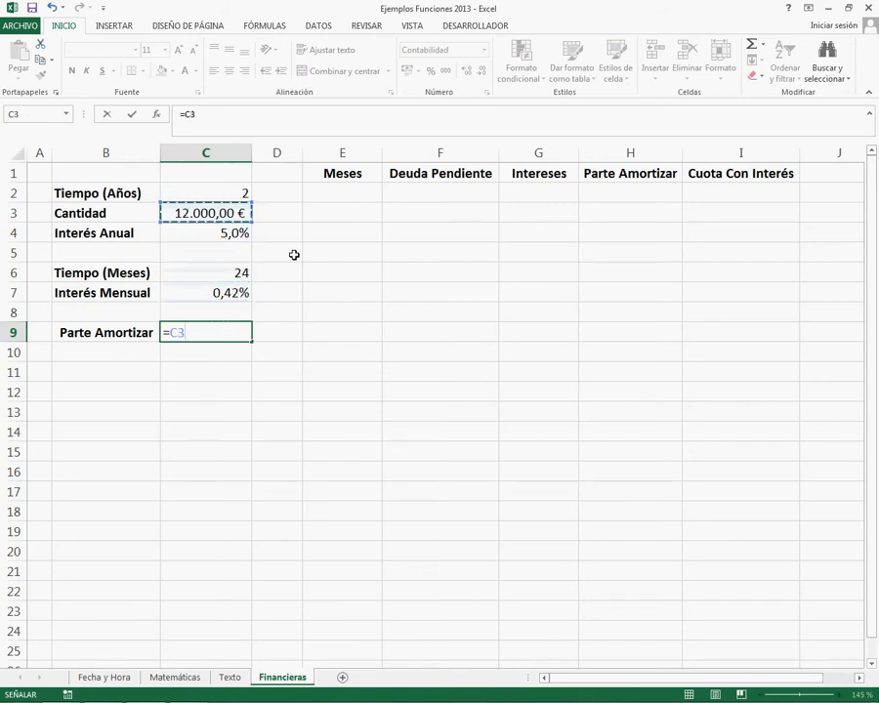
text(/)
key(Up)
key(Up)
key(Up)
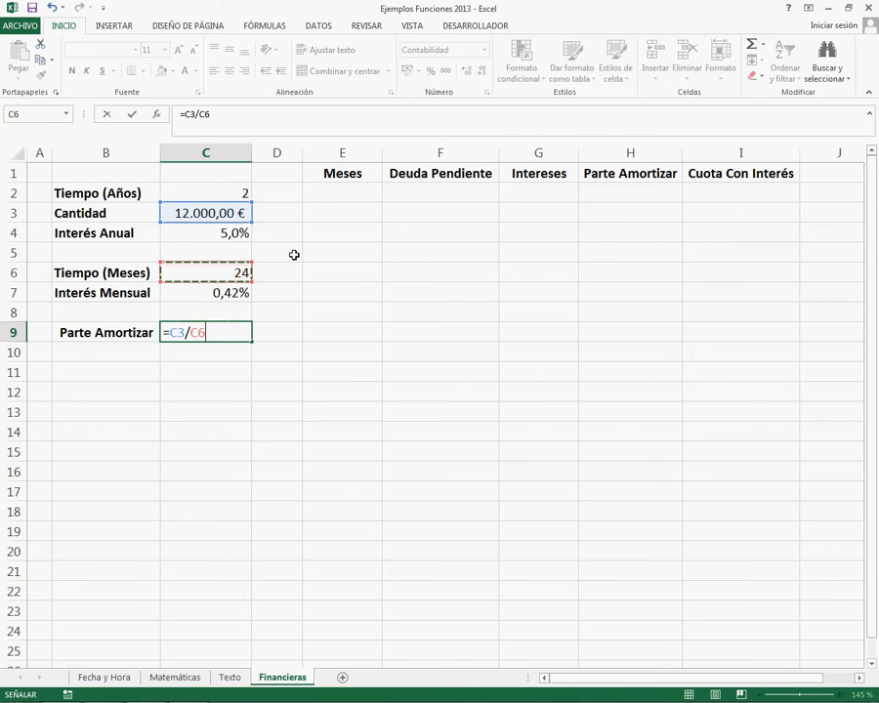
key(Return)
key(Up)
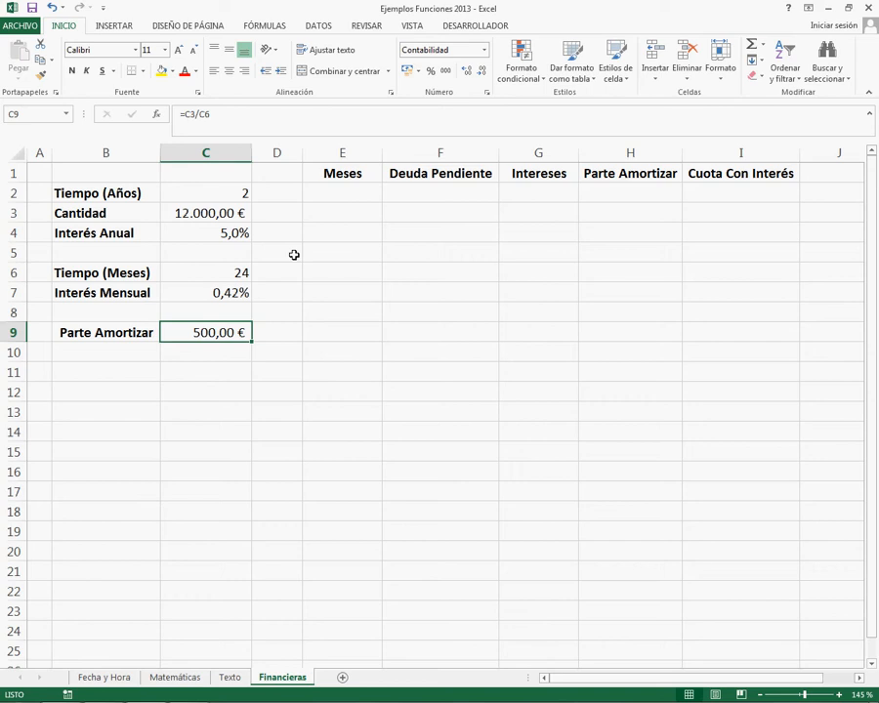
Step: Enter the month numbers 1 and 2 in E2 and E3 of the Meses column
key(Right)
key(Up)
key(Up)
key(Up)
key(Up)
key(Up)
key(Up)
key(Up)
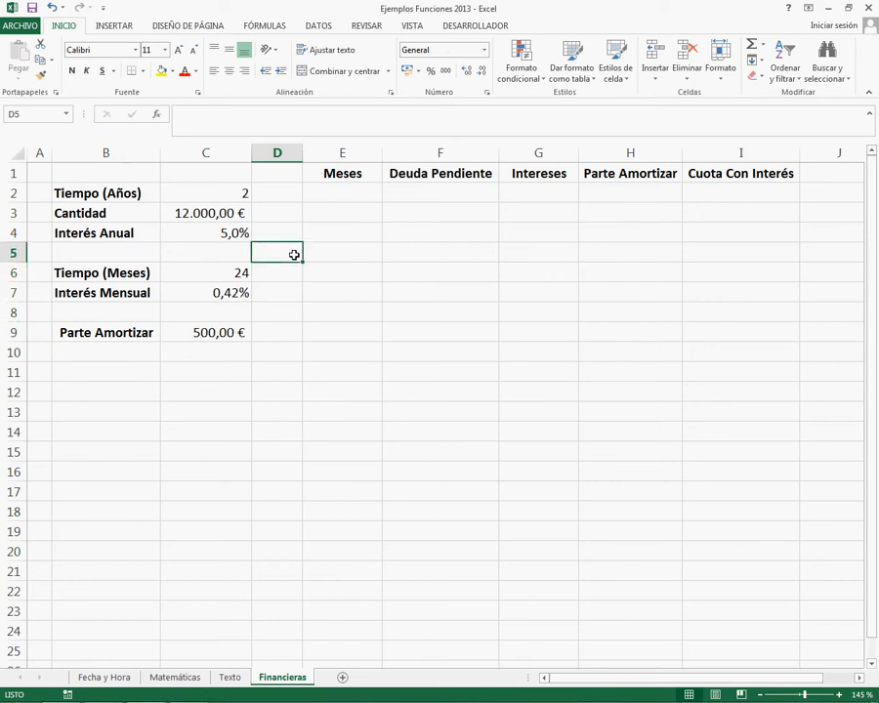
key(Right)
text(1)
key(Return)
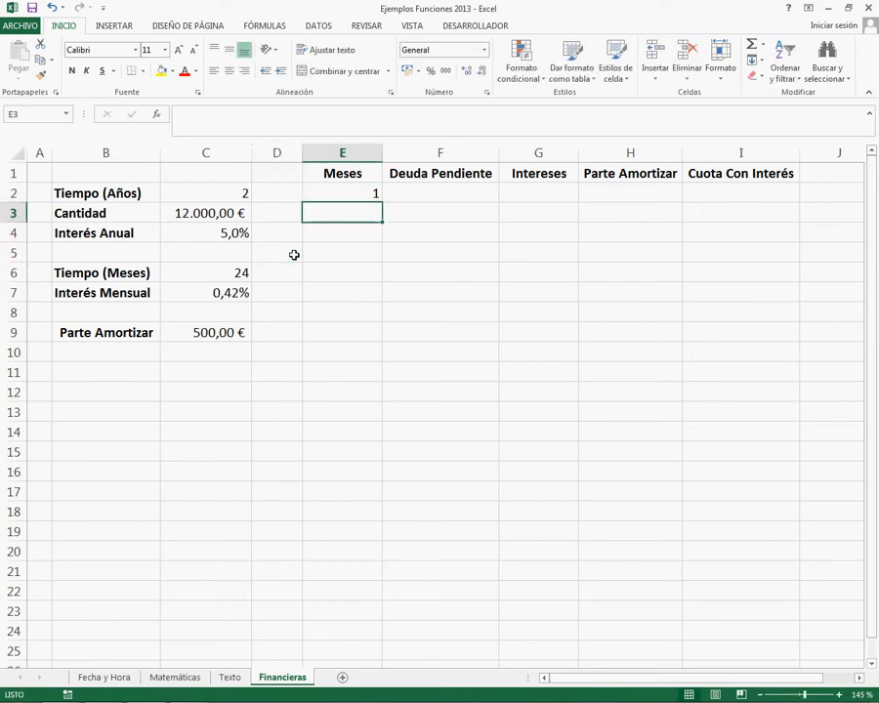
text(2)
key(Up)
Step: Extend the month series from E2:E3 down to 24 in E25, and make the numbers centred and bold
key(shift+Down)
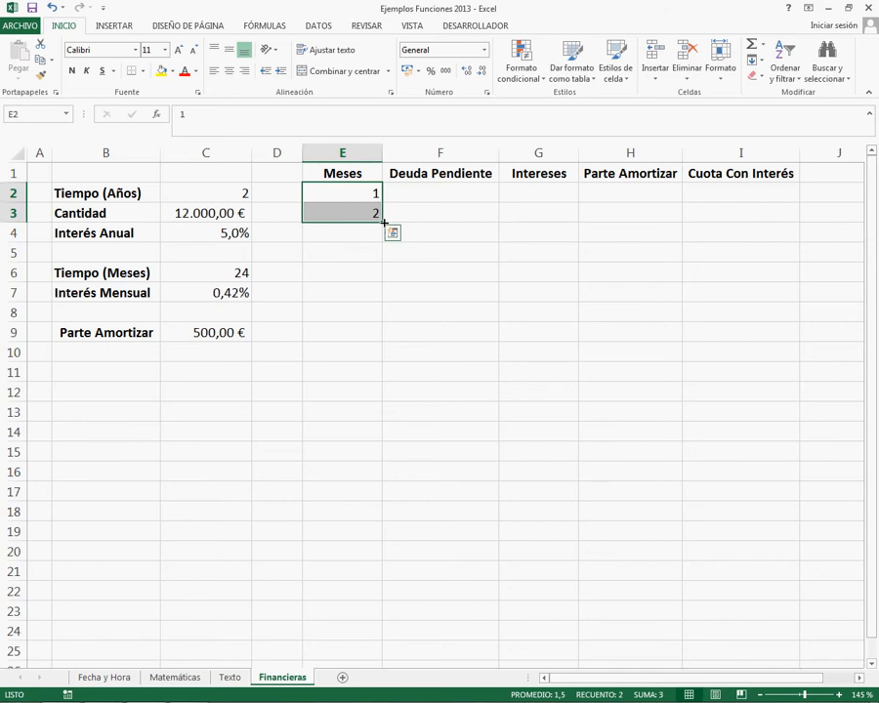
drag(380, 223, 369, 655)
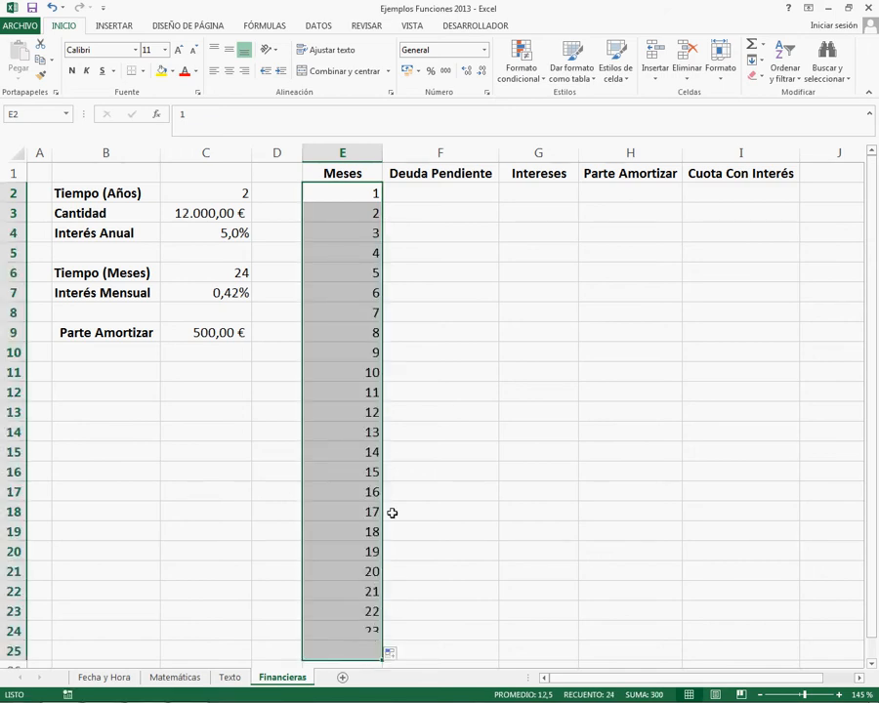
click(231, 73)
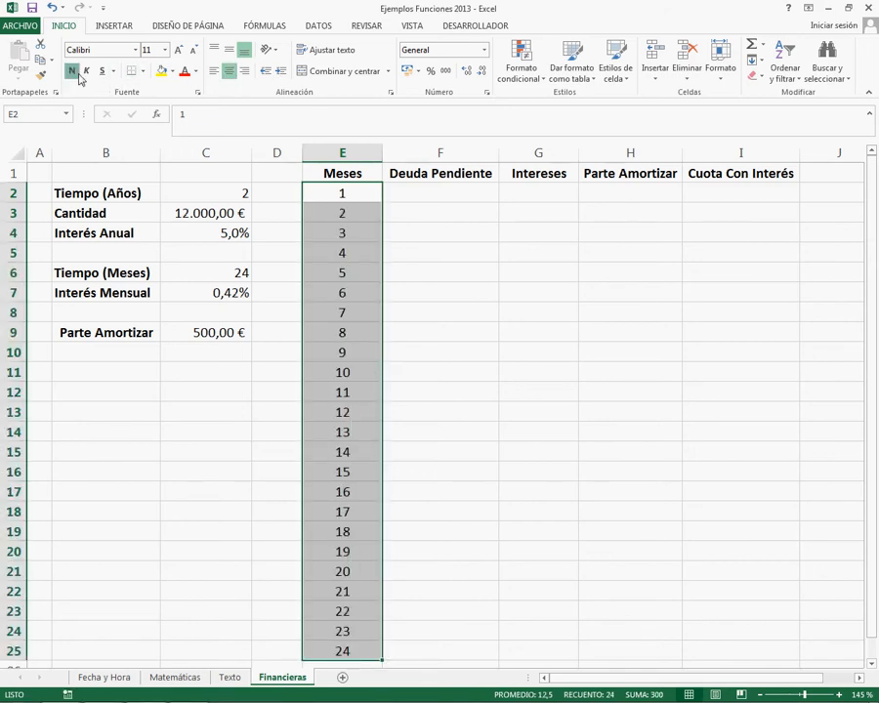
click(71, 70)
Step: Set the first month's Deuda Pendiente in F2 to the loan amount with =C3
click(458, 193)
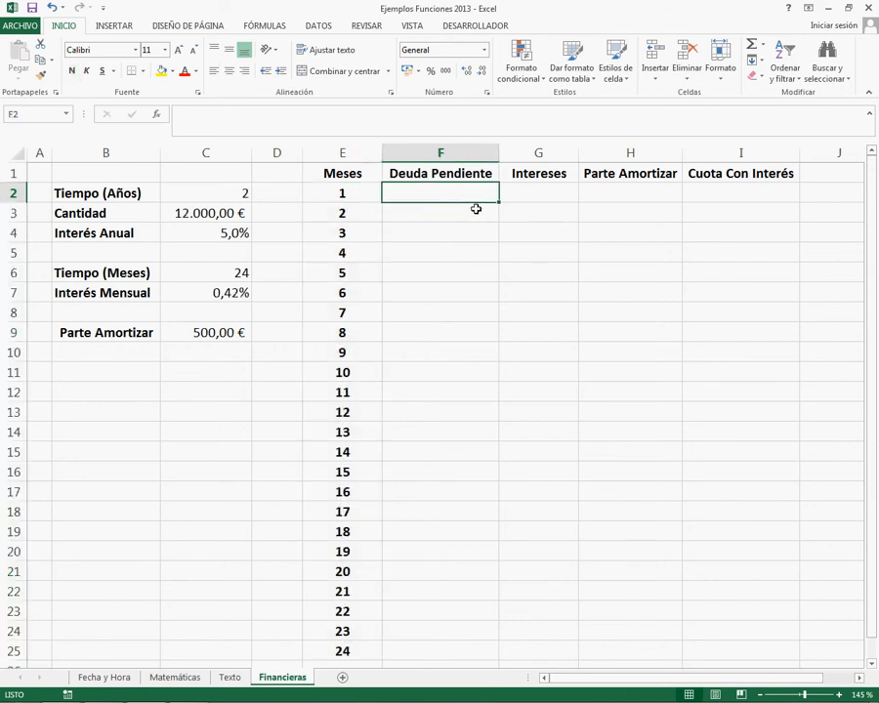
text(=)
key(Left)
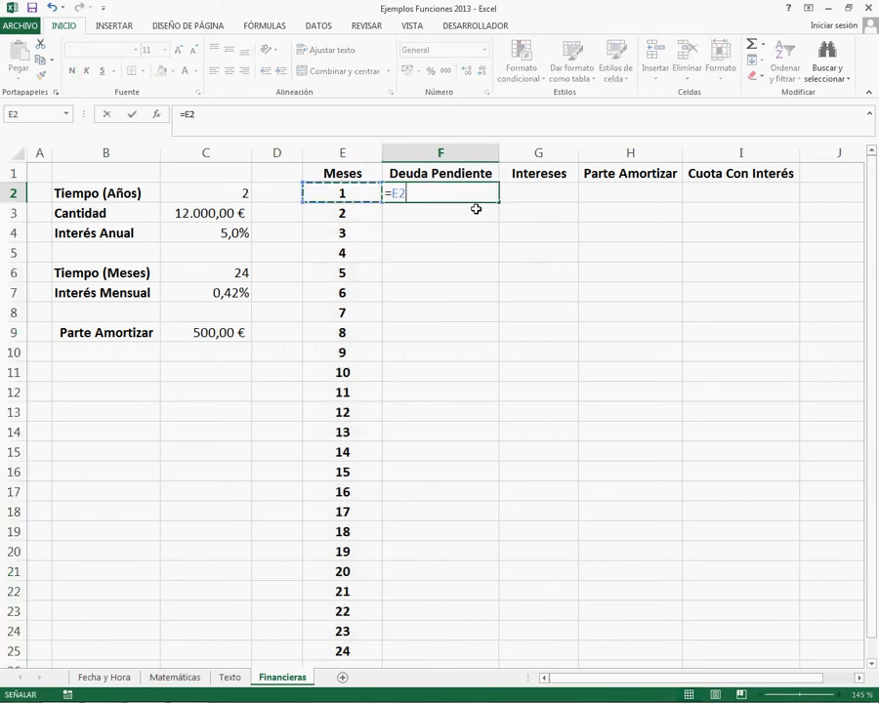
key(Left)
key(Down)
key(Down)
key(Left)
key(Up)
key(Return)
key(Up)
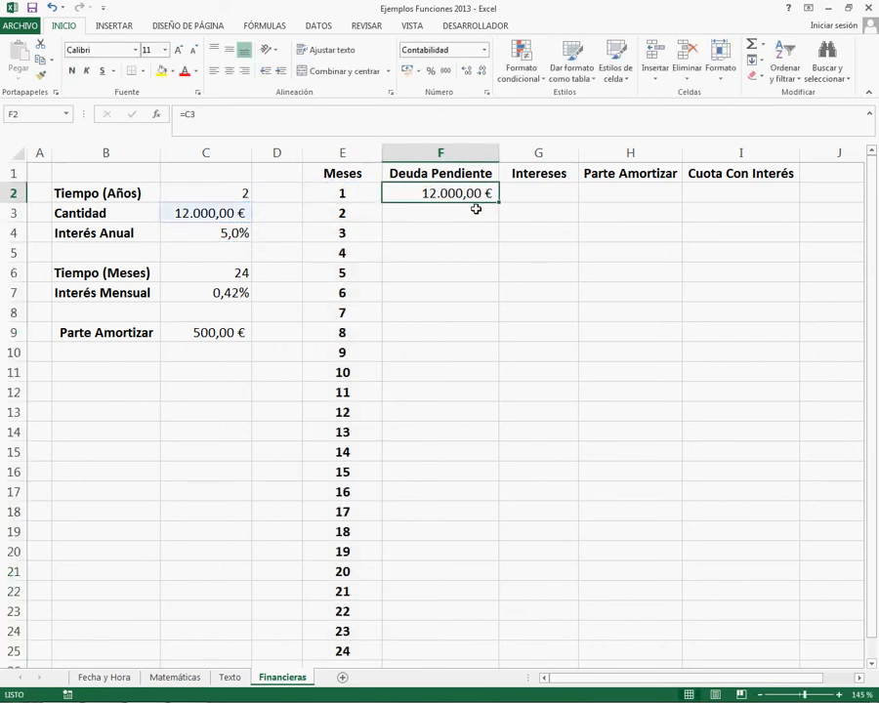
Step: Calculate the first month's Intereses in G2 with =F2*$C$7, using an absolute reference to the monthly interest
key(Right)
text(=)
key(Left)
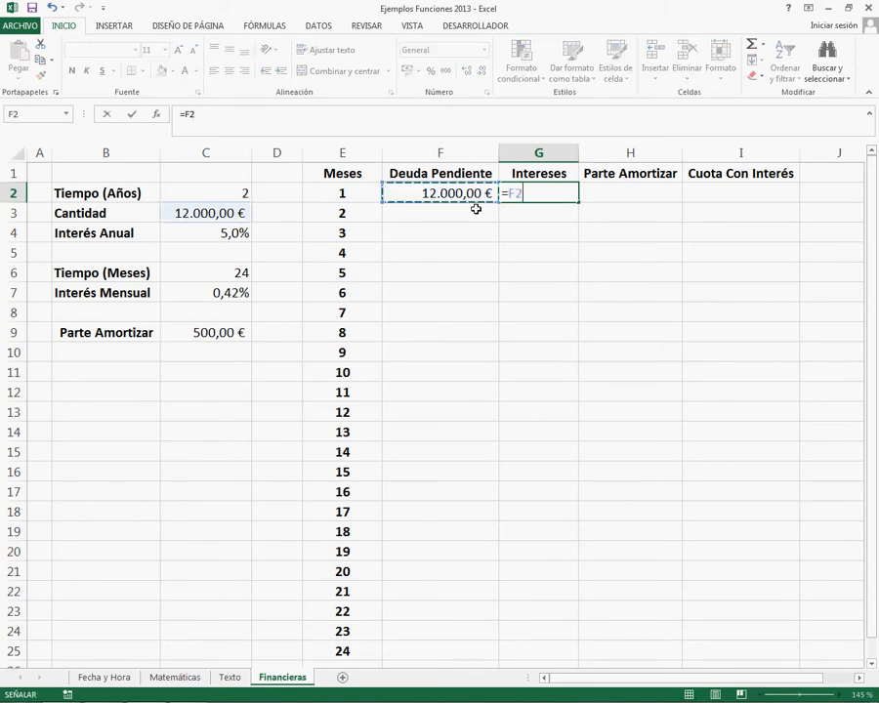
text(*)
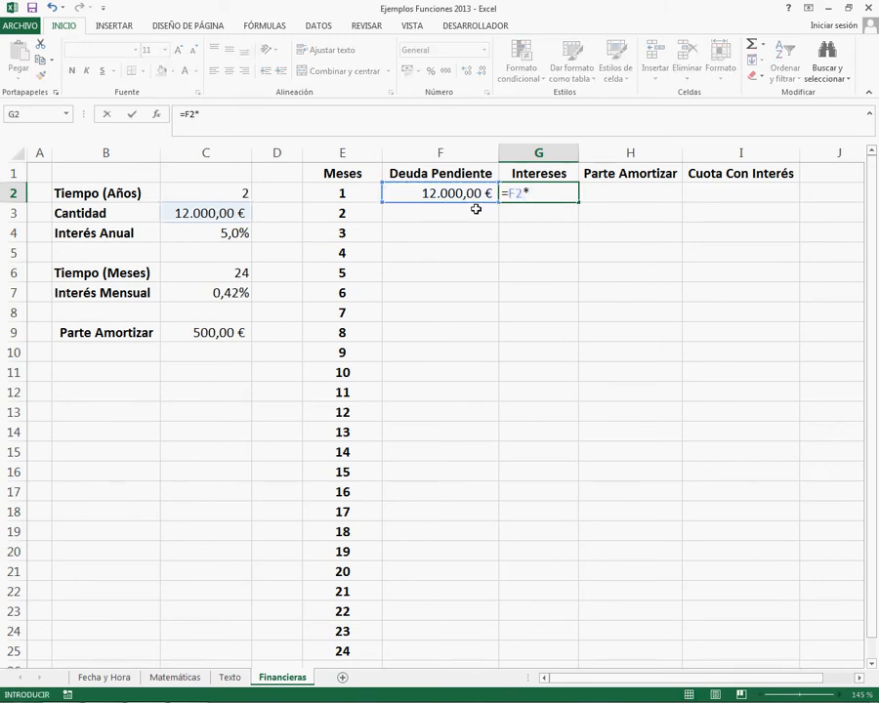
key(Left)
key(Down)
key(Down)
key(Left)
key(Left)
key(Down)
key(Down)
key(Left)
key(Down)
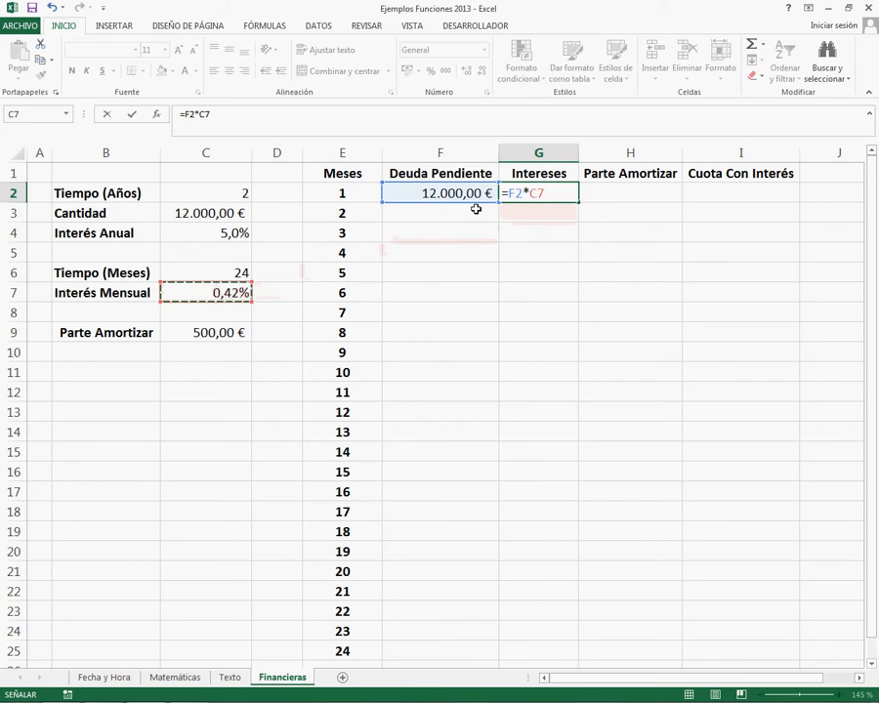
key(F4)
key(Return)
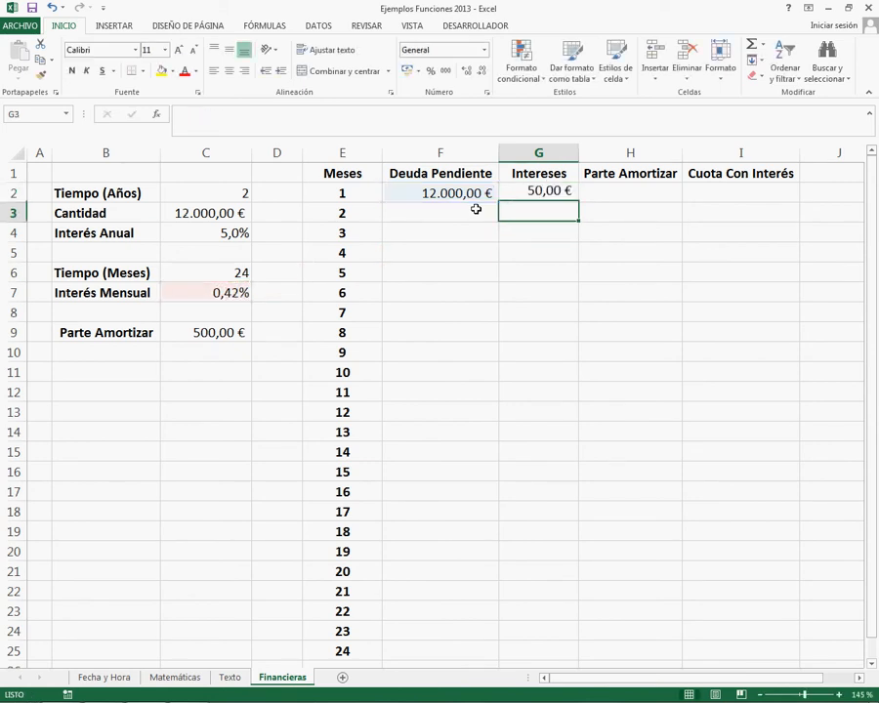
key(Up)
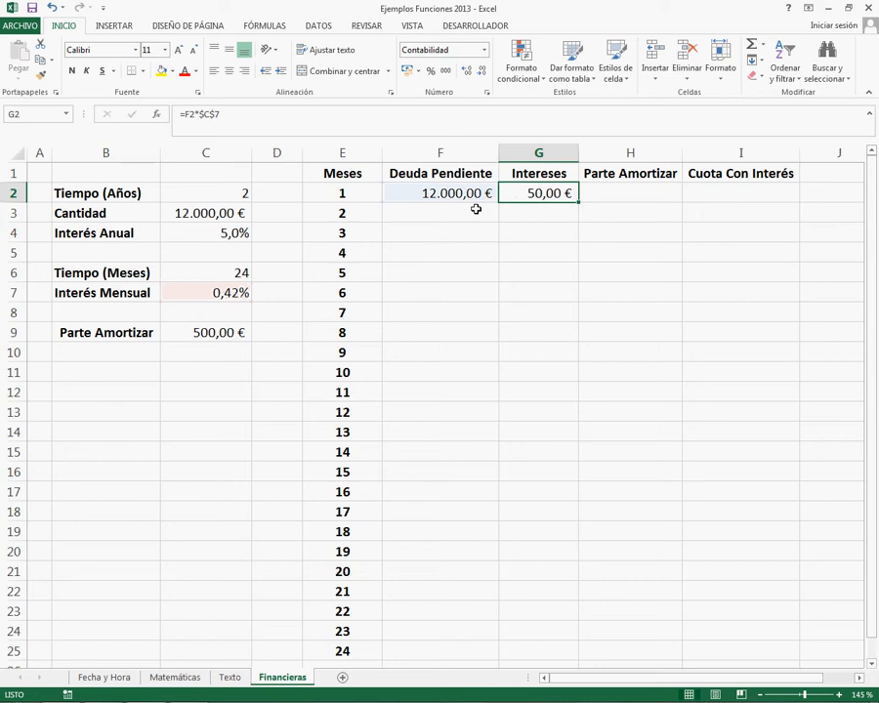
Step: Fill the first month's Parte Amortizar in H2 with the absolute reference =$C$9
key(Right)
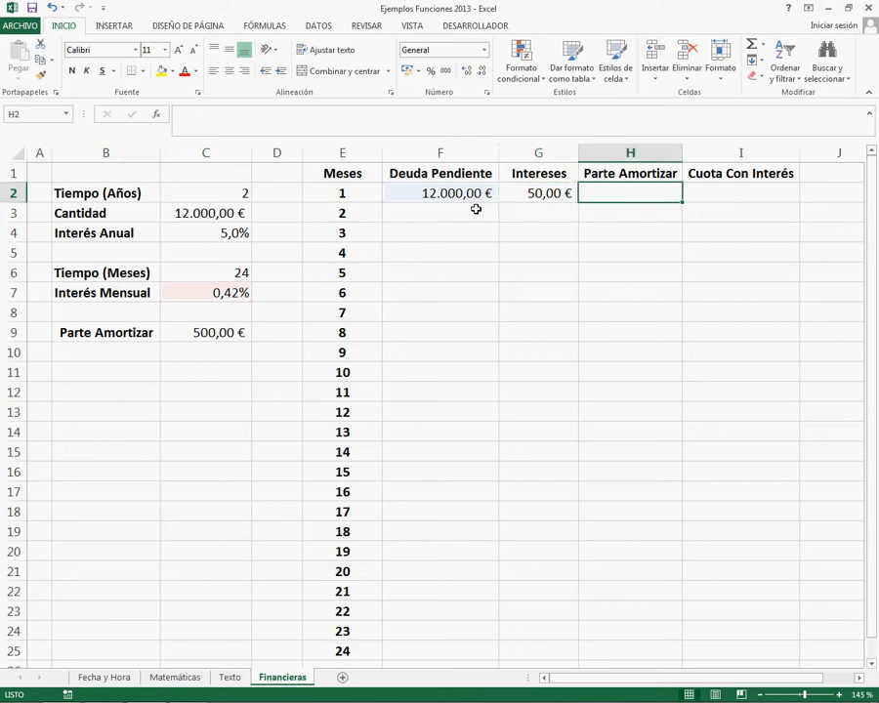
text(=)
key(Left)
key(Down)
key(Down)
key(Left)
key(Left)
key(Down)
key(Down)
key(Down)
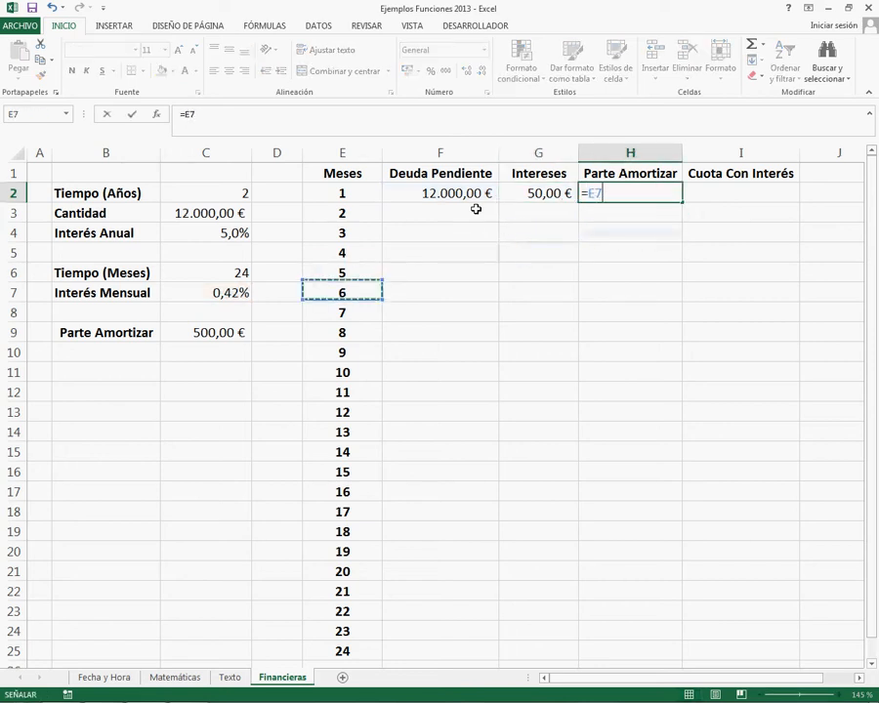
key(Left)
key(Left)
key(Down)
key(Down)
key(F4)
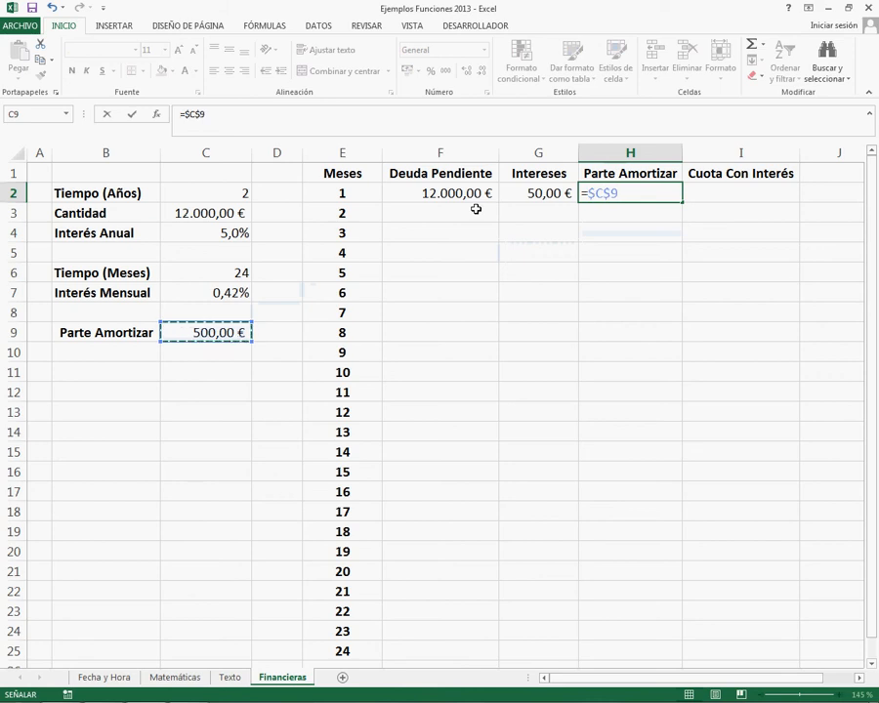
key(ctrl+Return)
Step: Calculate the first month's Cuota Con Interés in I2 with the formula =H2+G2
key(Right)
text(=)
key(Left)
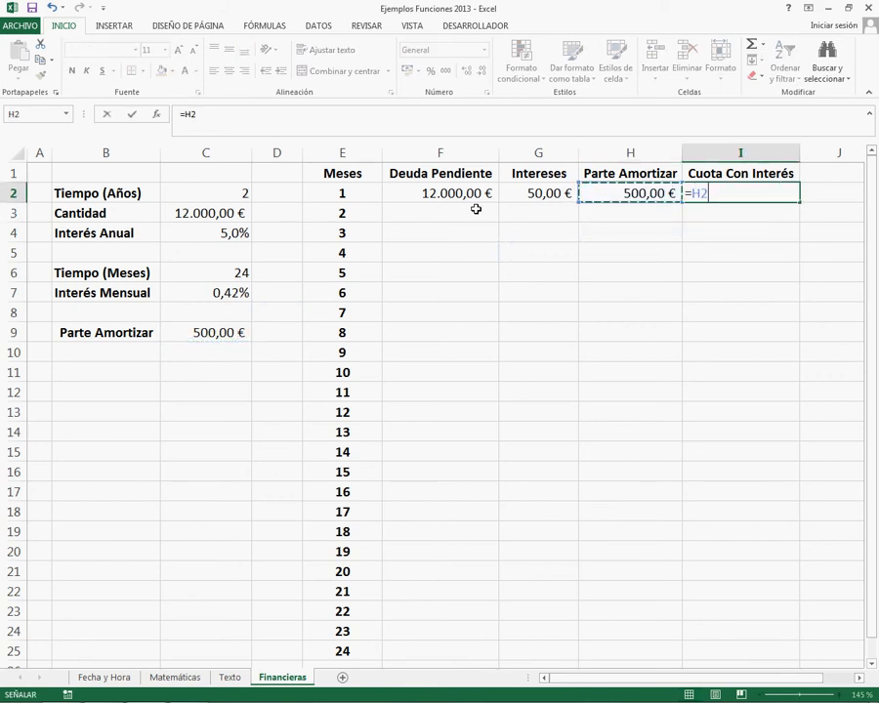
text(+)
key(Left)
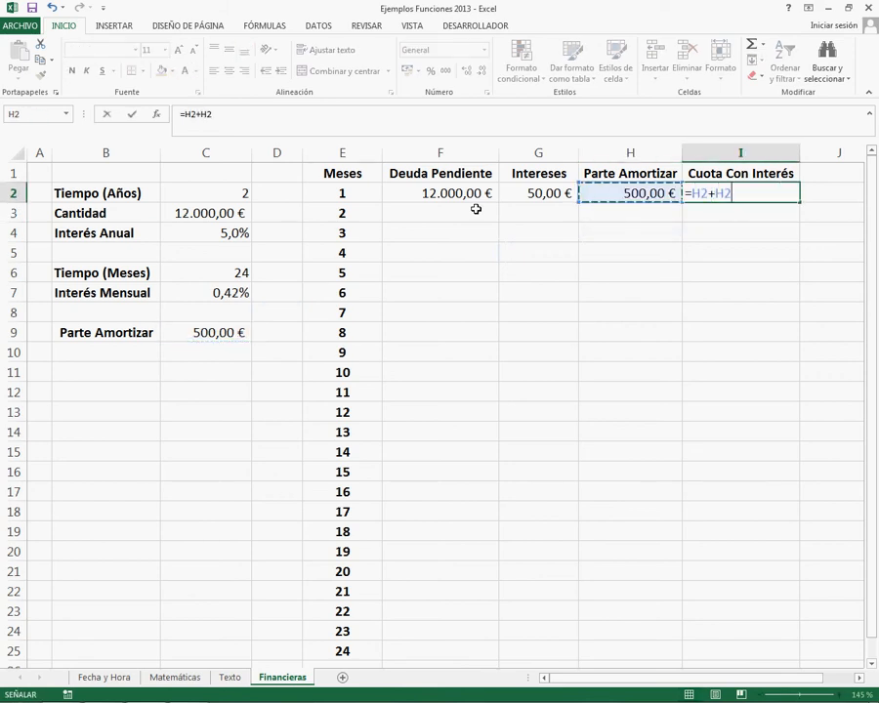
key(Left)
key(Return)
Step: Calculate the second month's Deuda Pendiente in F3 with the formula =F2-H2
key(Left)
key(Left)
key(Left)
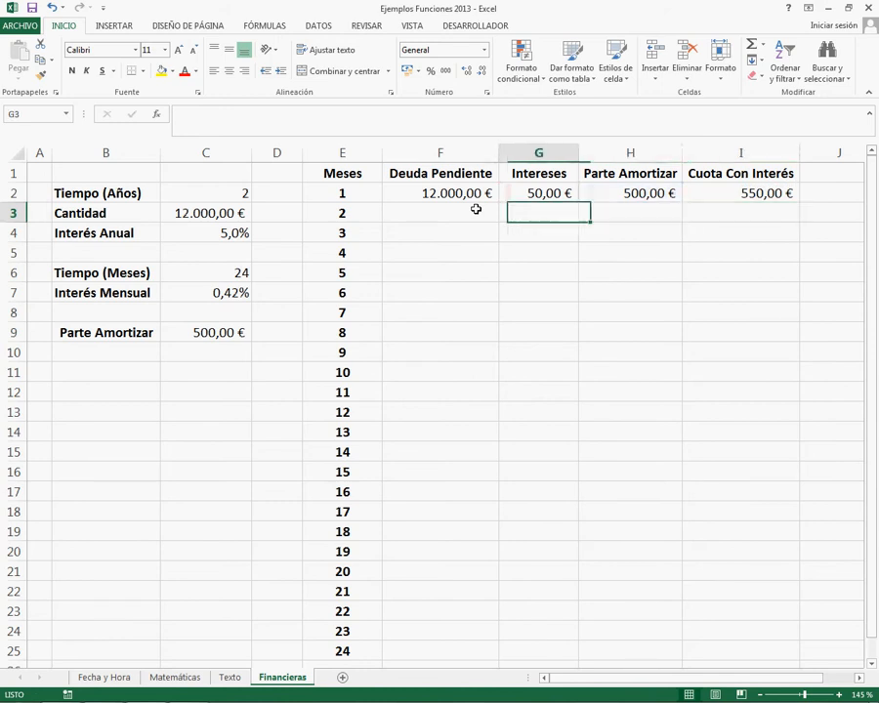
text(=)
key(Up)
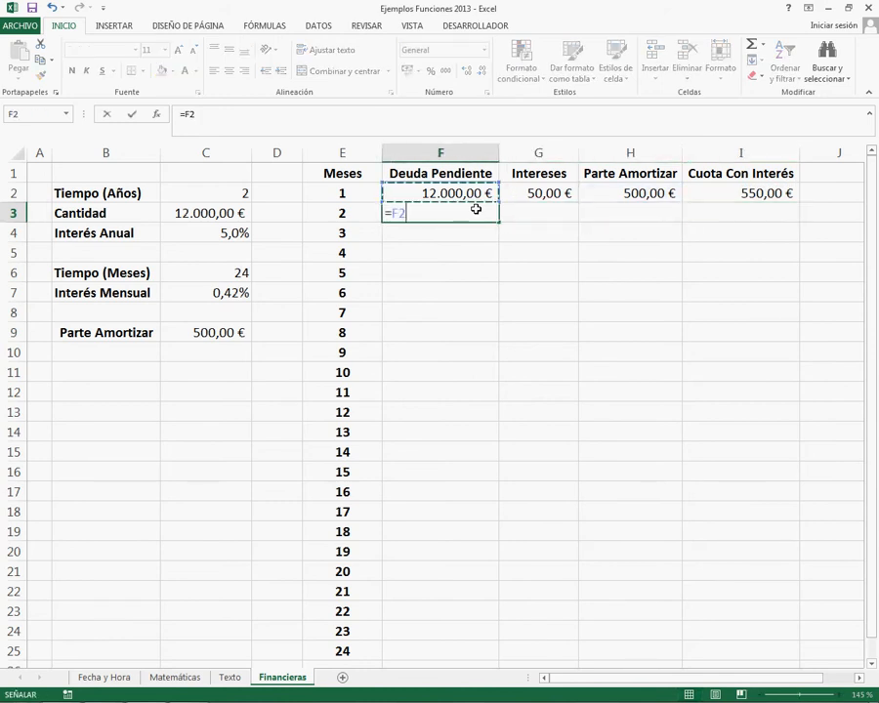
text(-)
key(Right)
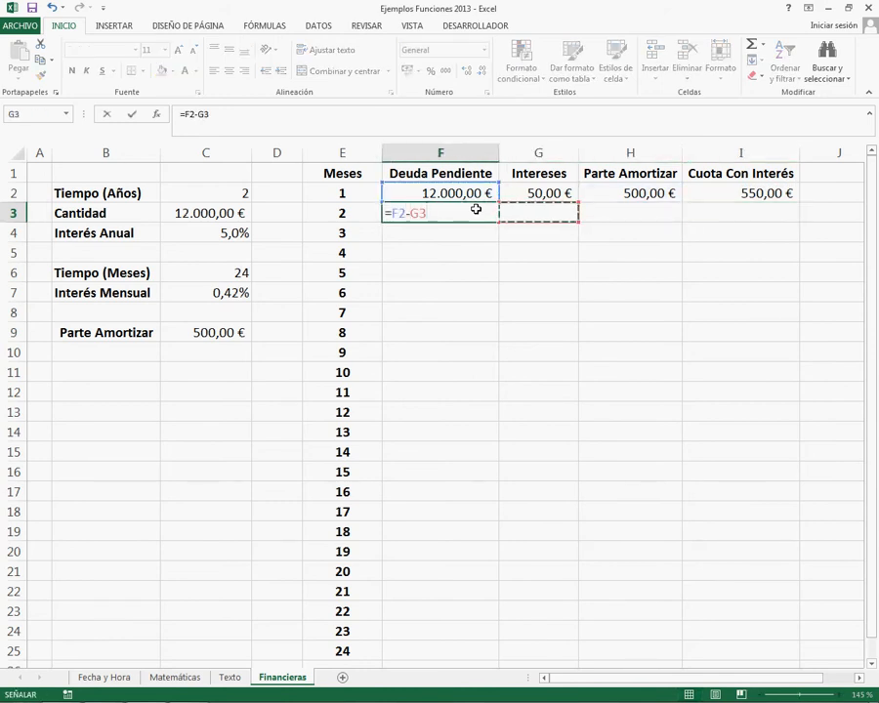
key(Right)
key(Up)
key(Return)
Step: Fill the Deuda Pendiente, Intereses, Parte Amortizar and Cuota Con Interés formulas down to month 24 in row 25
click(476, 211)
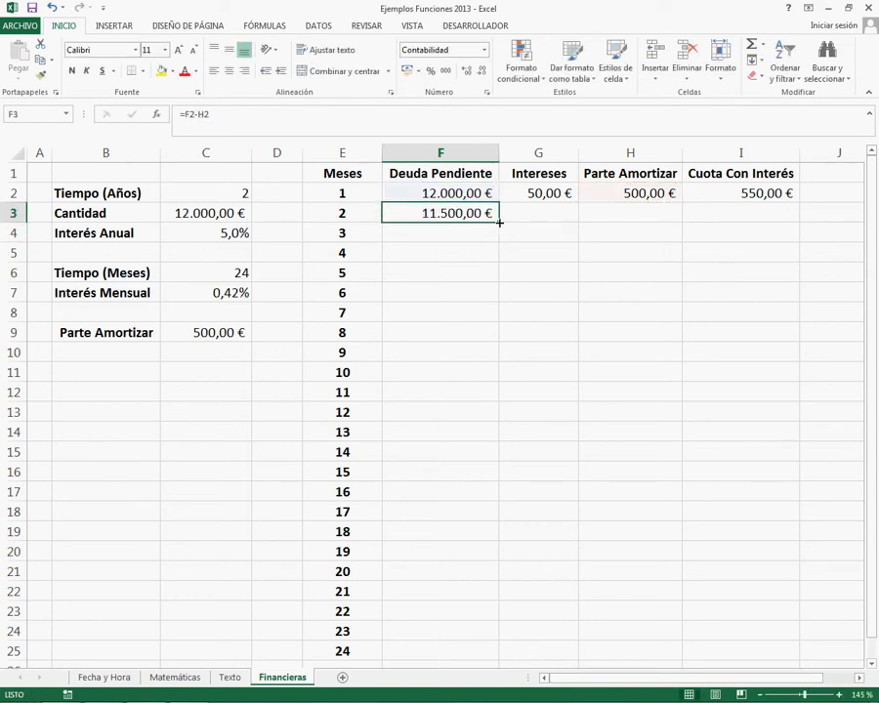
drag(534, 192, 573, 215)
drag(455, 211, 774, 658)
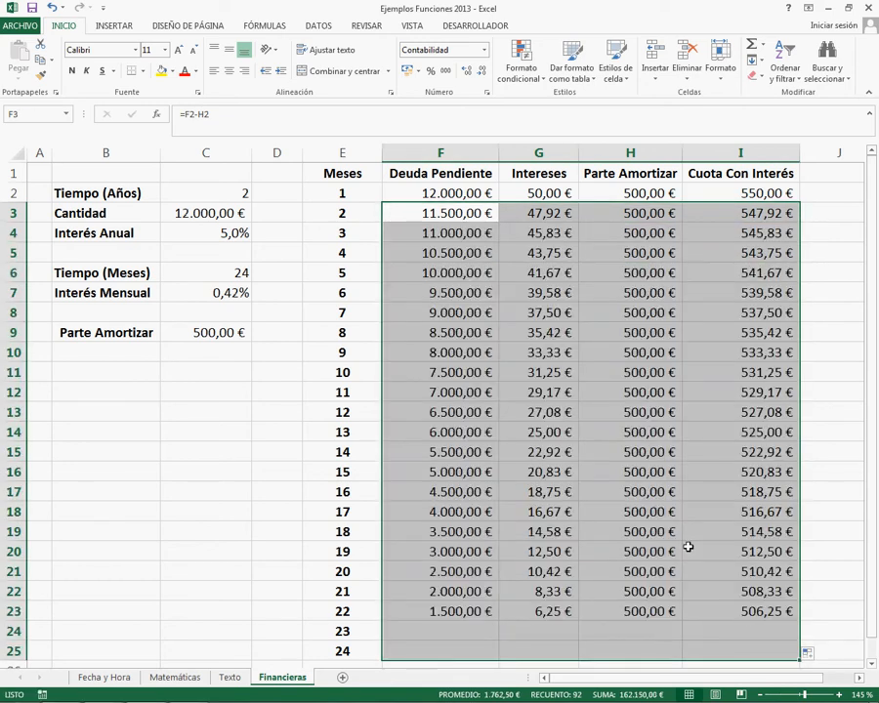
Step: Examine the Deuda Pendiente column month by month down to month 24, including that last row's amortized part and instalment
click(470, 196)
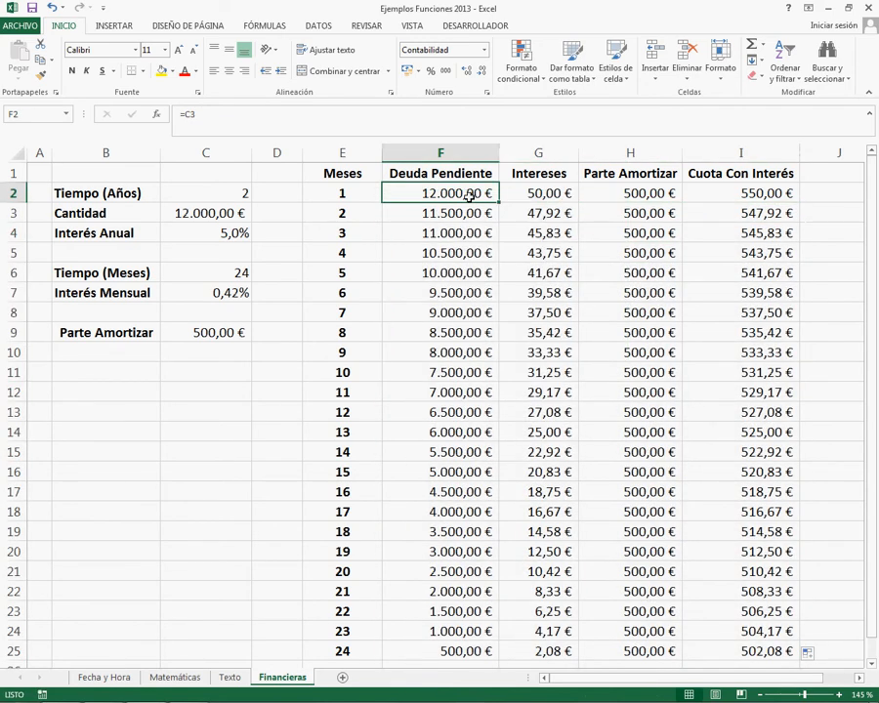
key(Down)
key(Down)
key(Down)
key(Down)
key(Down)
key(Down)
key(Down)
key(Down)
key(Down)
key(Down)
key(Down)
key(Down)
key(Down)
key(Down)
key(Down)
key(Down)
key(Down)
key(Down)
key(Down)
key(Down)
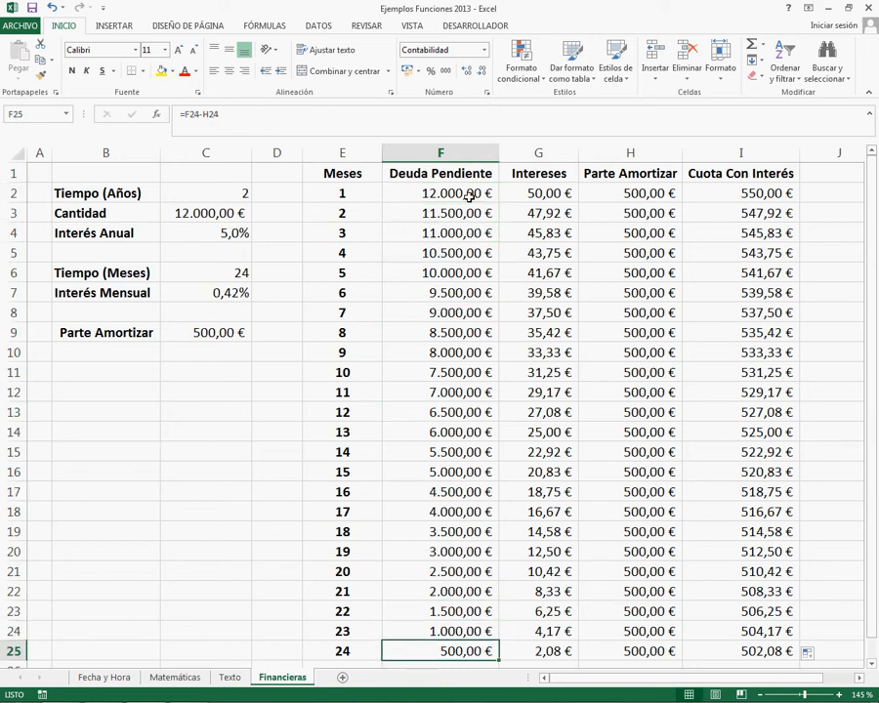
key(Right)
key(Right)
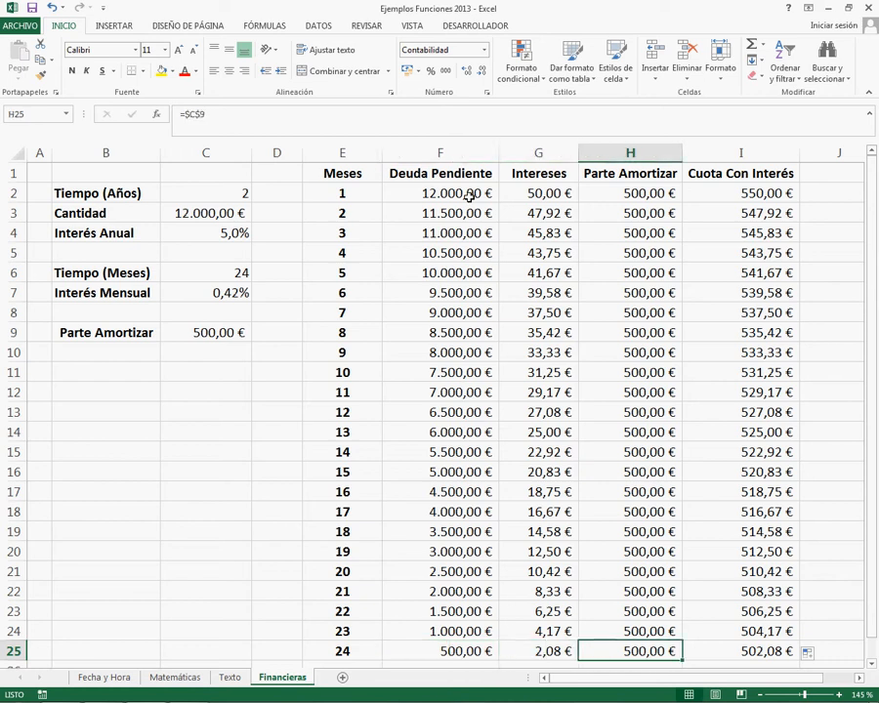
key(Right)
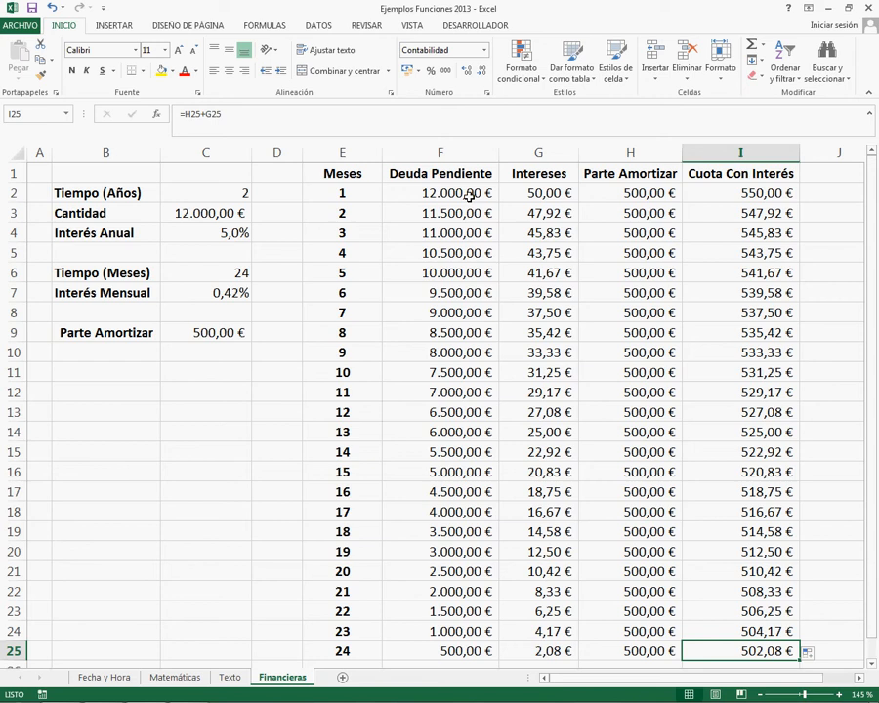
Step: Clear the loan table's calculated cells F2:I25, keeping the headers and month numbers
drag(470, 195, 748, 642)
key(Delete)
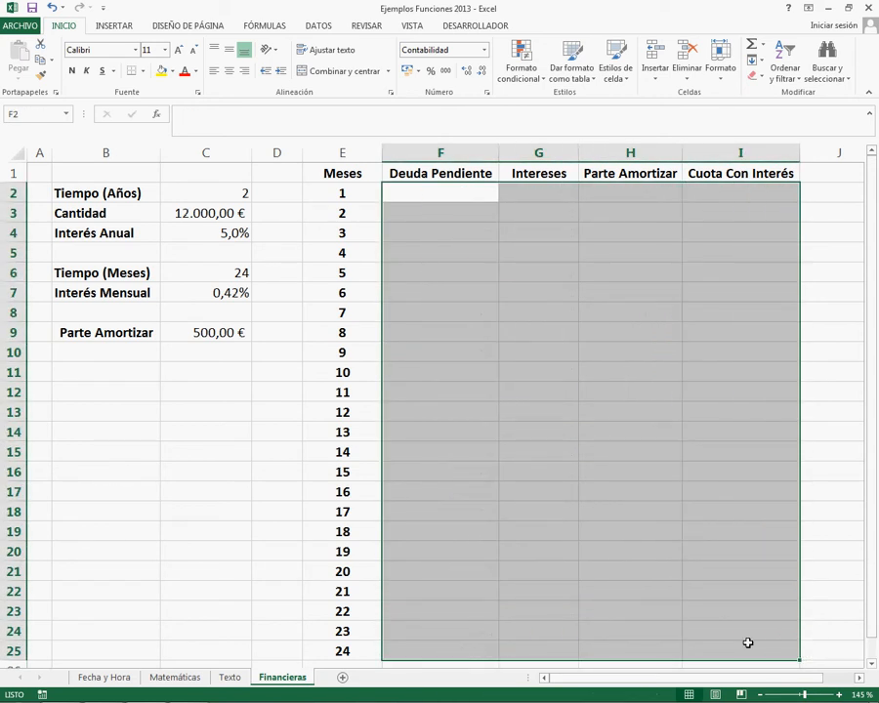
Step: Relabel the Parte Amortizar cell B9 as Cuota and clear the value beside it in C9
key(Down)
key(Left)
key(Left)
key(Down)
key(Down)
key(Down)
key(Down)
key(Left)
key(Down)
key(Down)
key(Left)
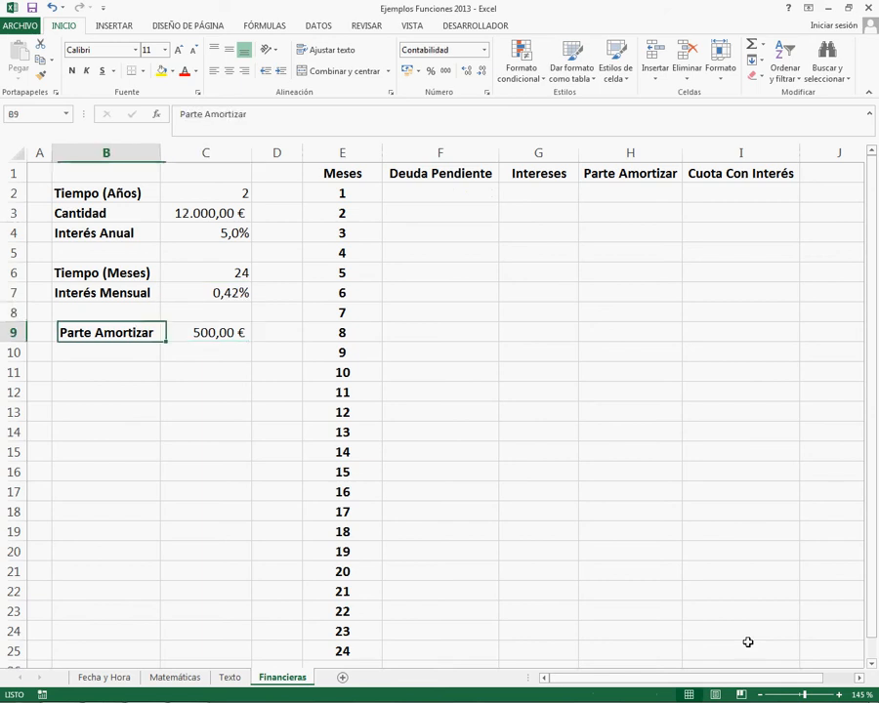
text(Cuo)
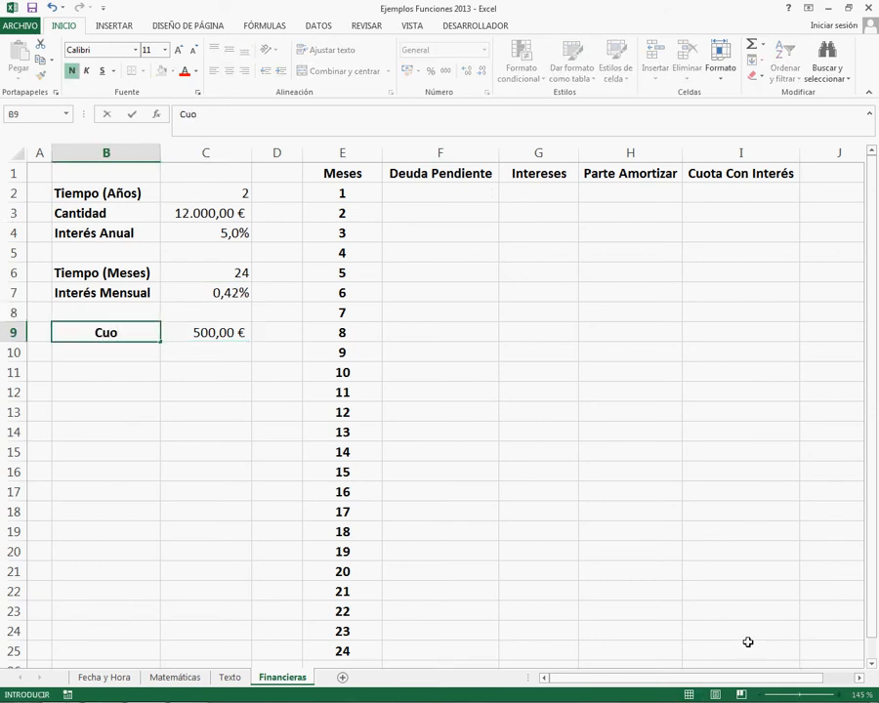
text(ta)
key(Return)
key(Right)
key(Up)
key(Delete)
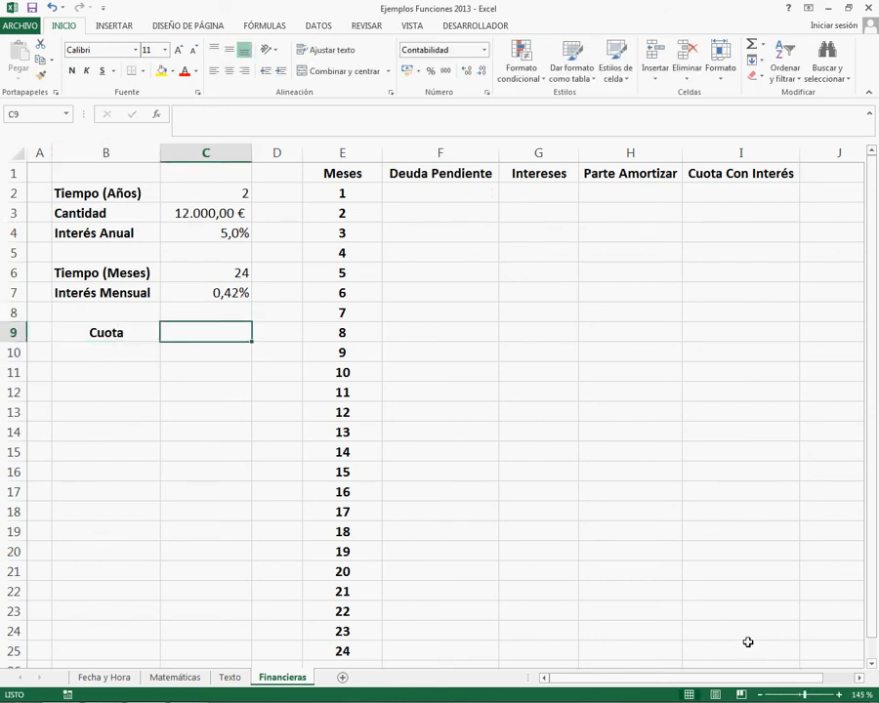
Step: Calculate the constant monthly instalment in C9 with =PAGO(C7;C6;-C3), using monthly interest, number of months and negative loan amount
text(=pago)
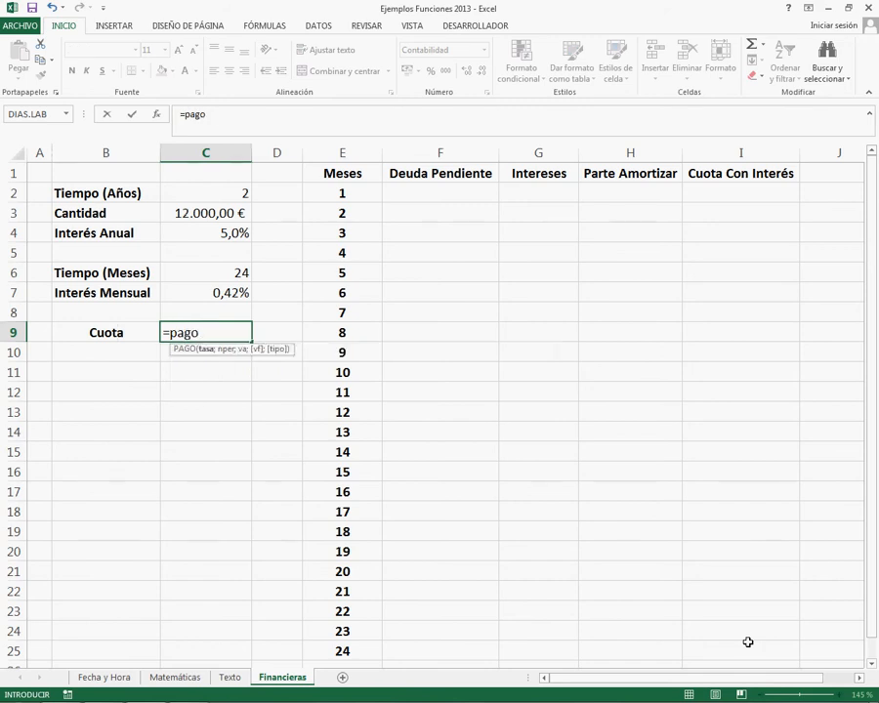
key(Tab)
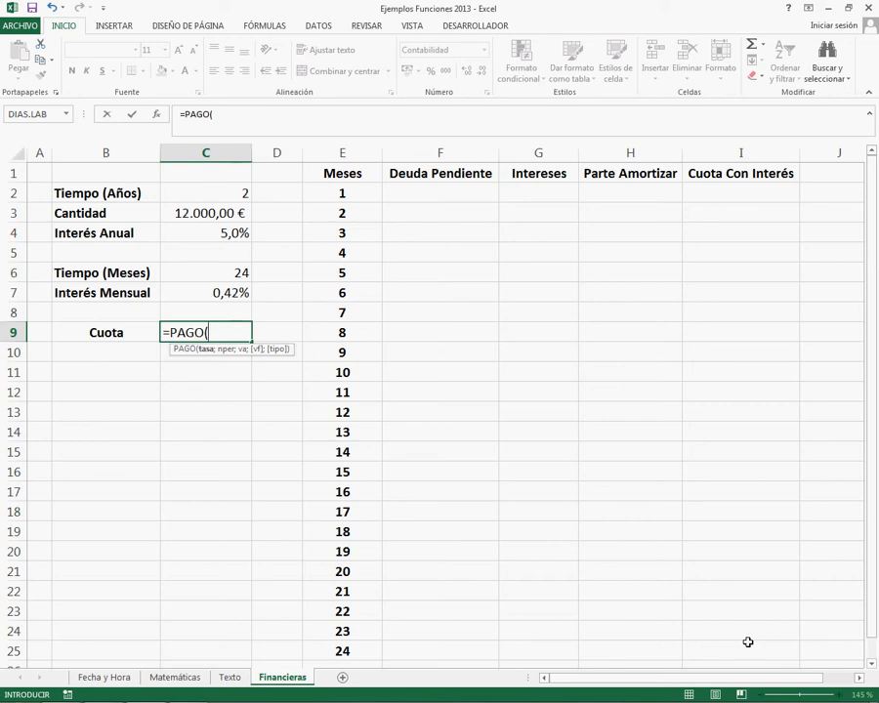
key(Up)
key(Up)
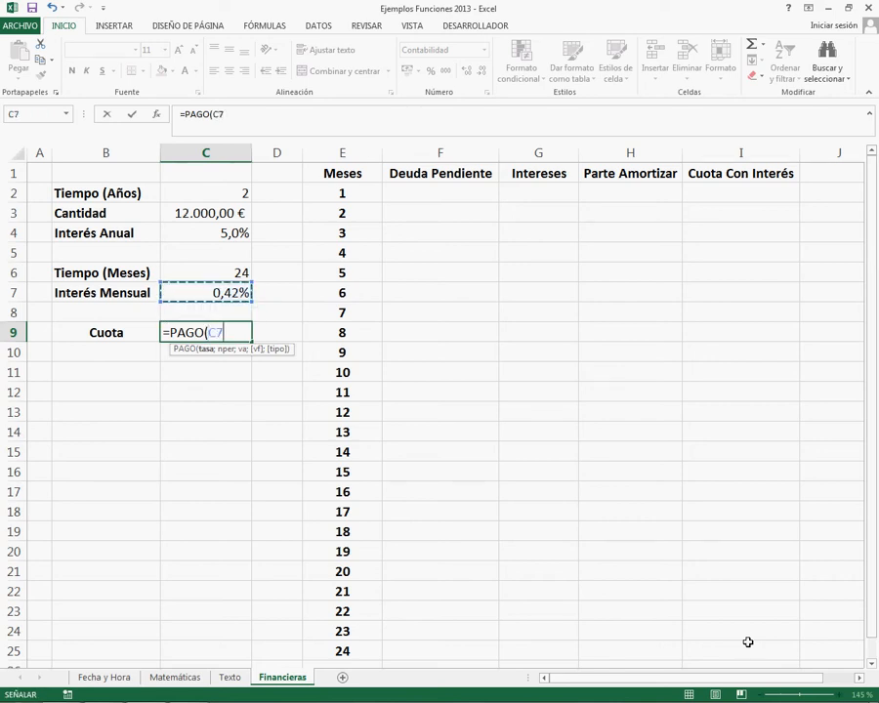
key(Up)
key(Up)
key(Up)
key(Down)
key(Down)
key(Down)
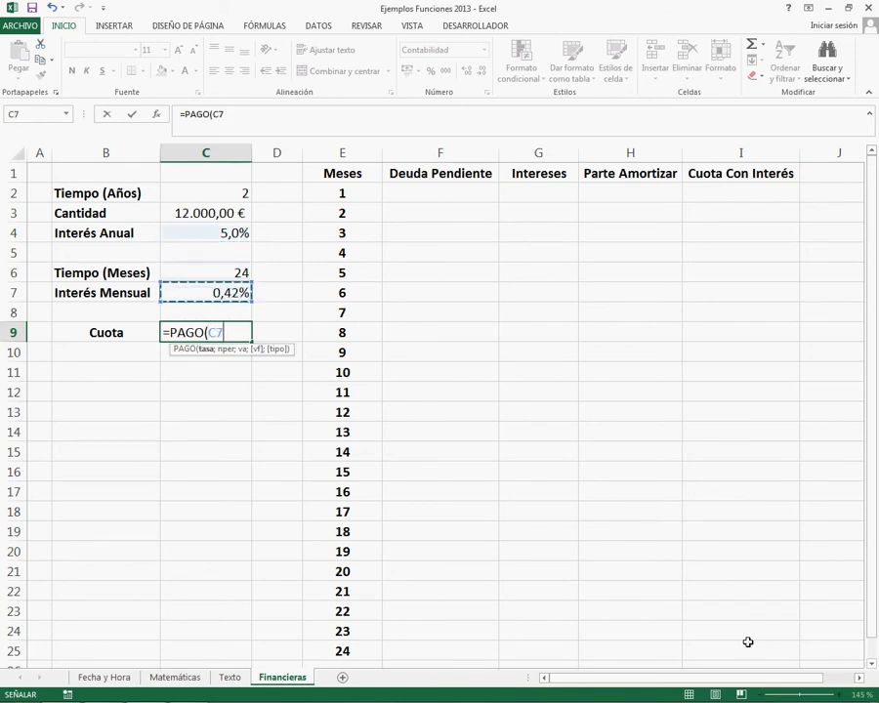
text(;)
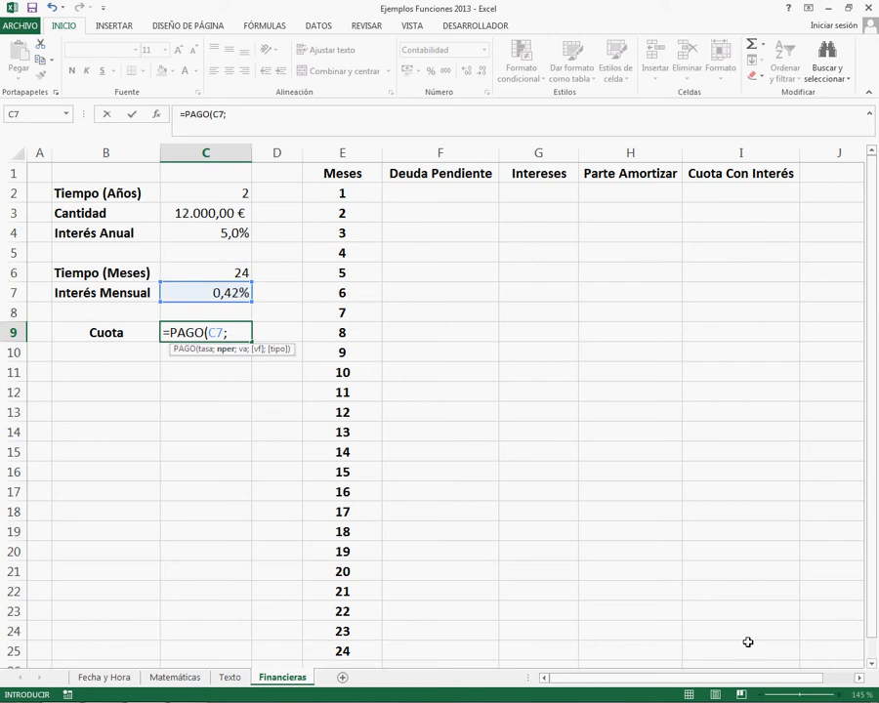
key(Up)
key(Up)
key(Up)
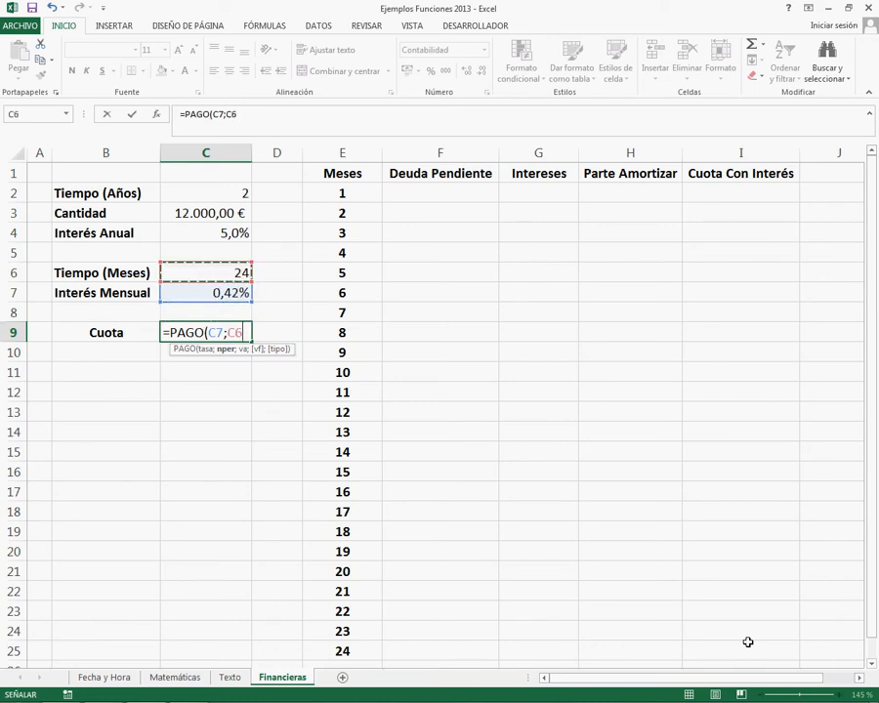
text(;-)
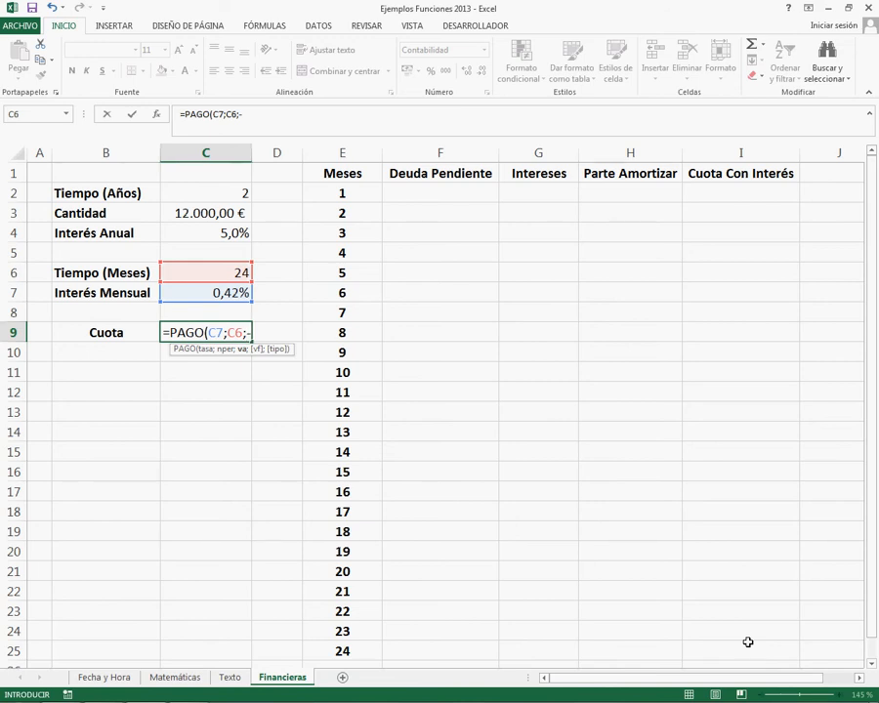
key(Up)
key(Up)
key(Up)
key(Up)
key(Up)
key(Up)
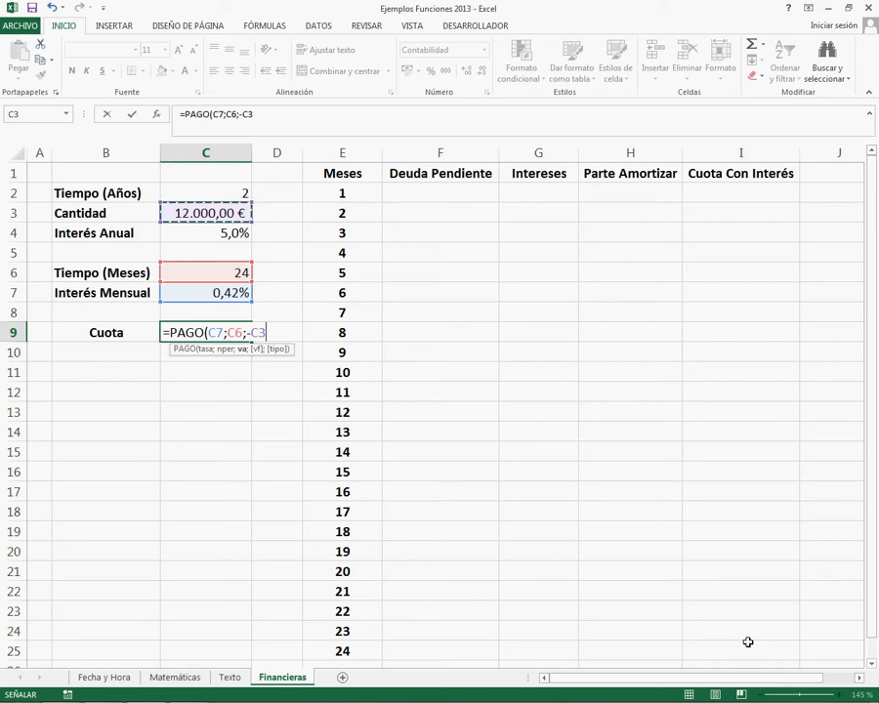
key(Return)
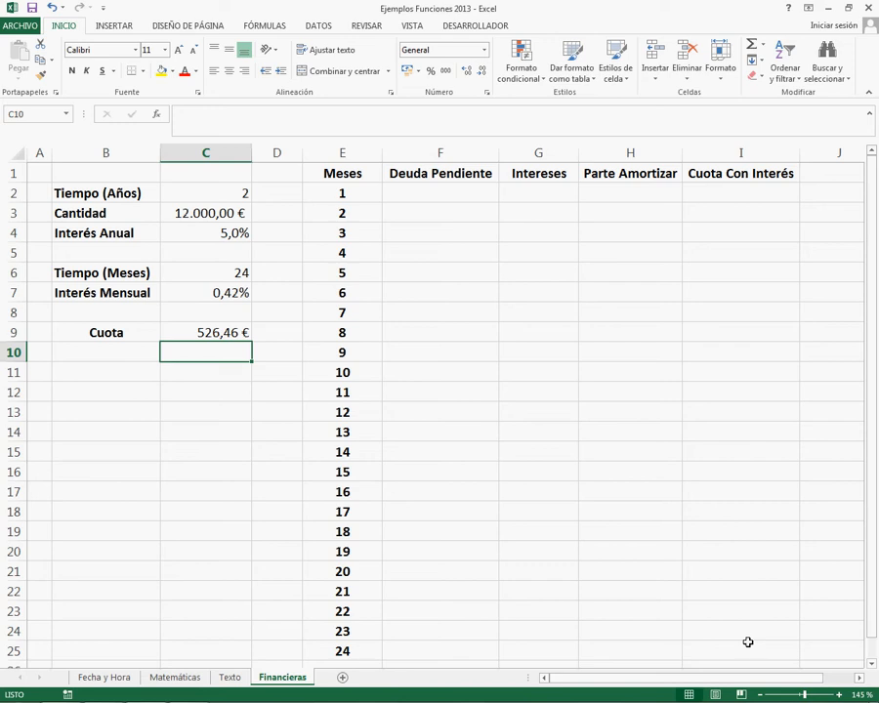
Step: Link the first month's Deuda Pendiente in F2 to the Cantidad cell with =C3
key(Right)
key(Right)
key(Right)
key(Up)
key(Up)
key(Up)
key(Up)
key(Up)
key(Up)
key(Up)
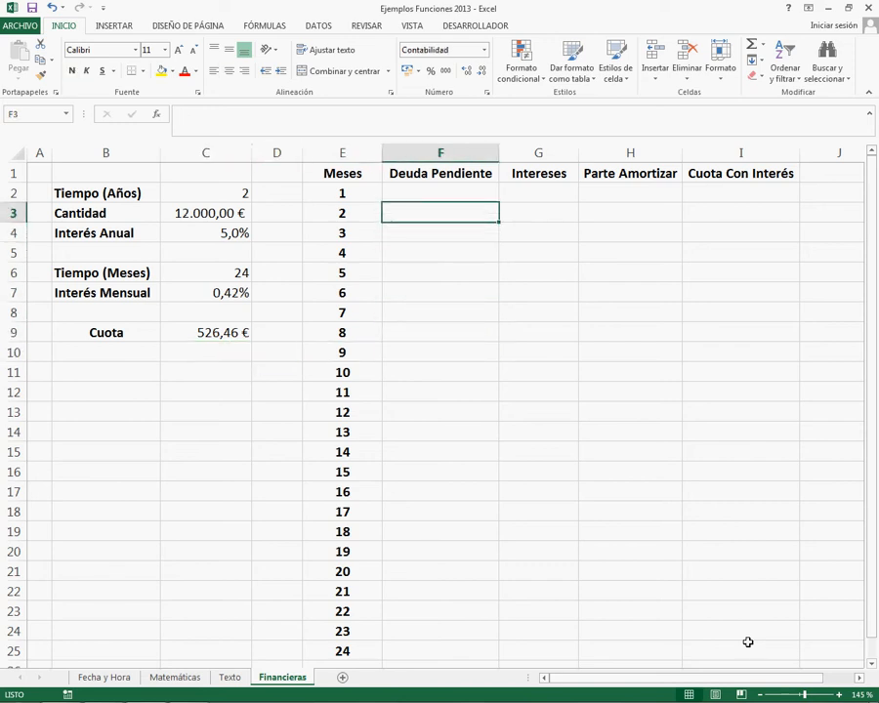
key(Up)
text(=)
key(Left)
key(Left)
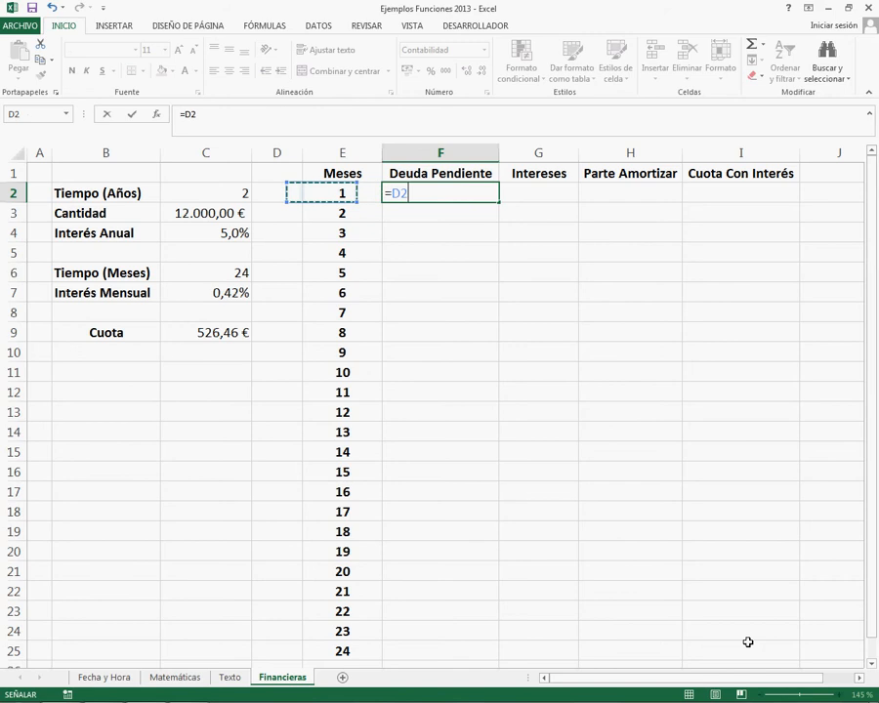
key(Down)
key(Left)
key(Return)
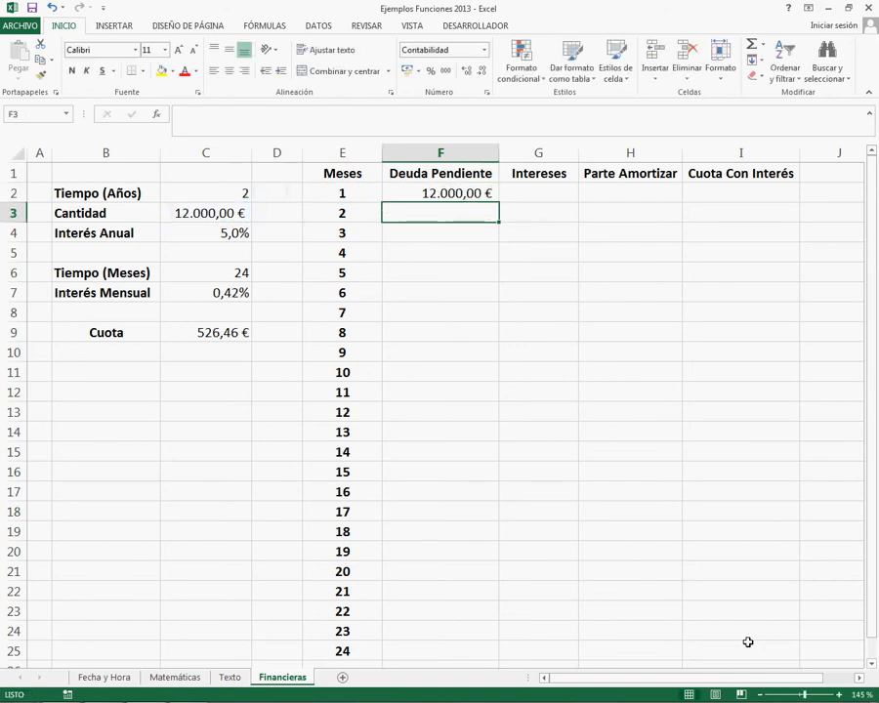
Step: Start the first month's Intereses formula in G2 with PAGOINT, using the monthly interest $C$7 as an absolute rate reference
key(Up)
key(Right)
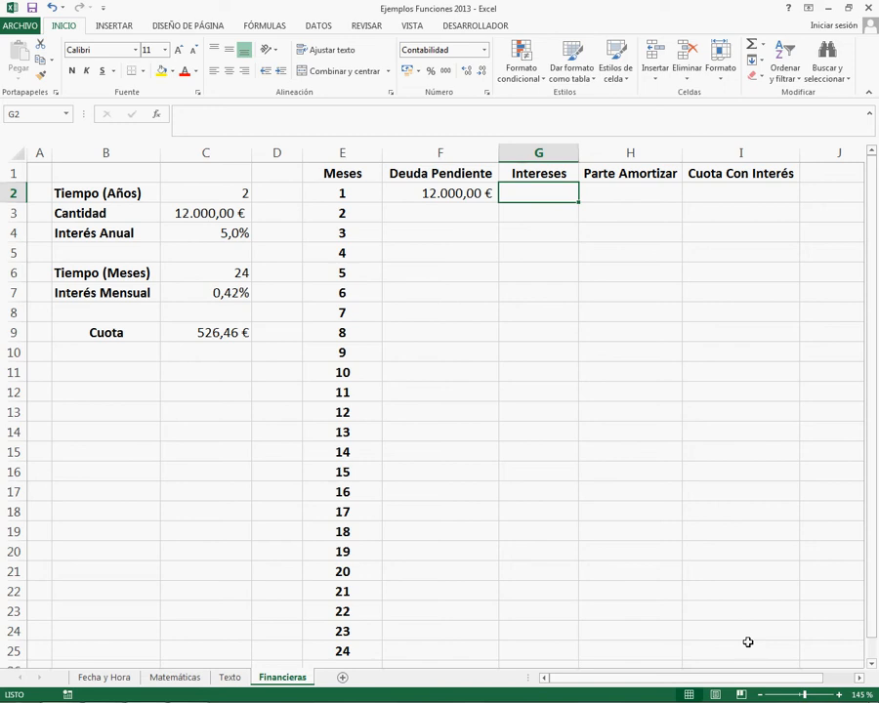
text(=)
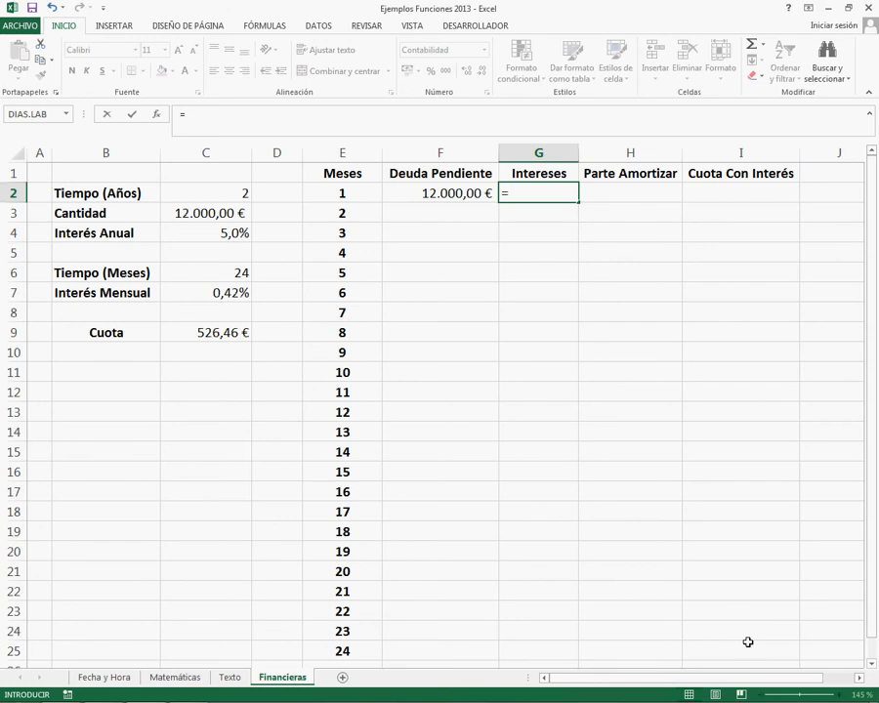
text(pag)
key(Down)
key(Down)
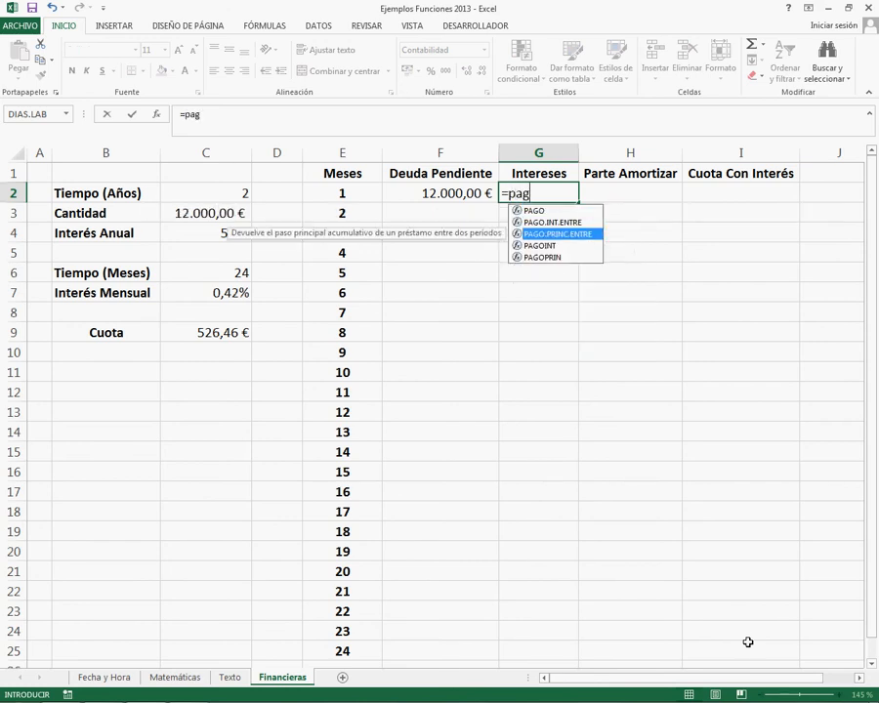
key(Down)
key(Tab)
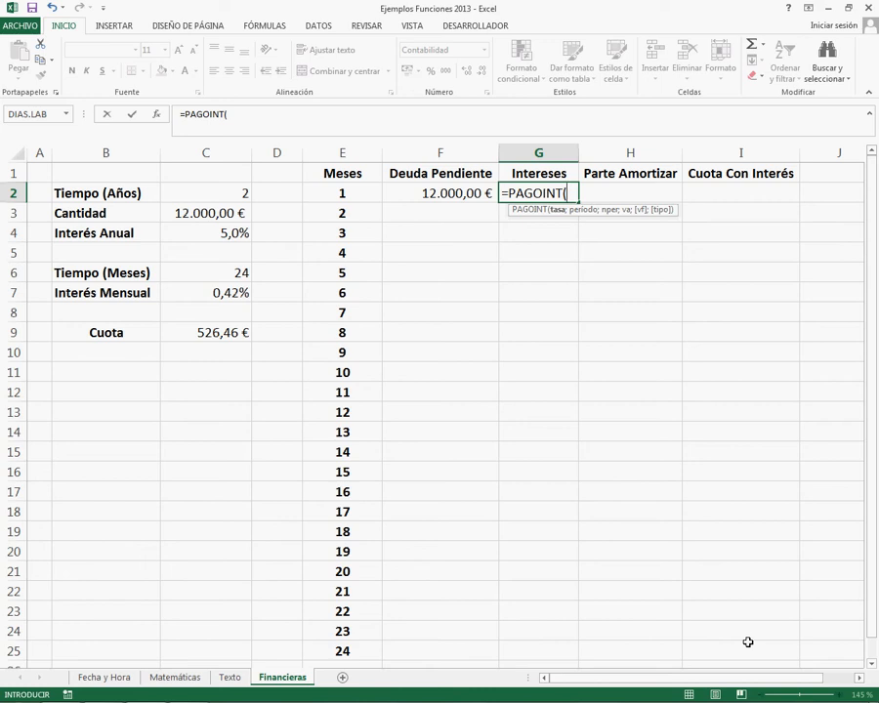
key(Down)
key(Down)
key(Down)
key(Left)
key(Down)
key(Down)
key(Left)
key(Left)
key(Left)
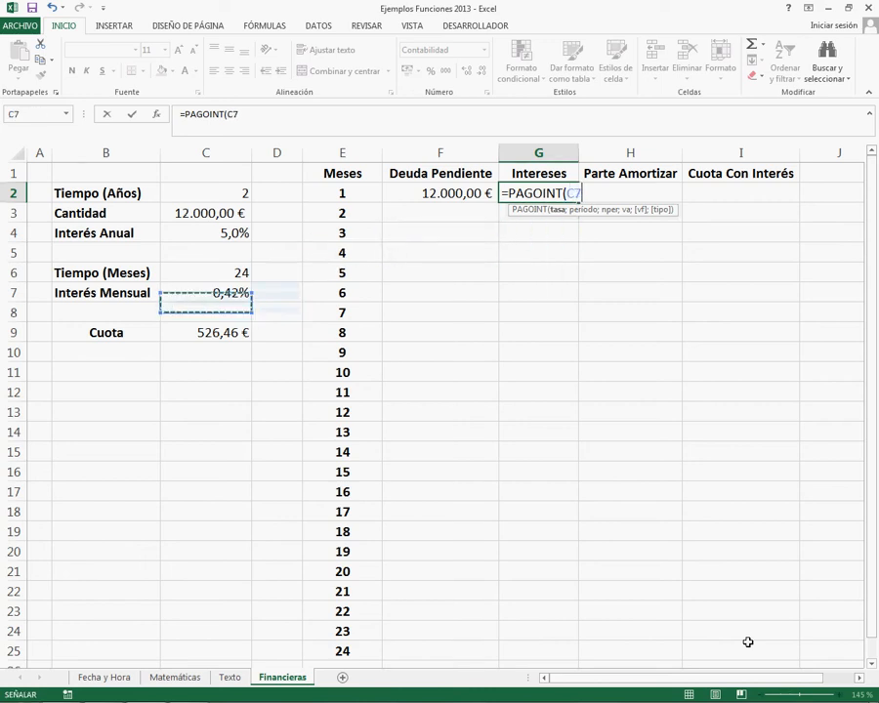
key(F4)
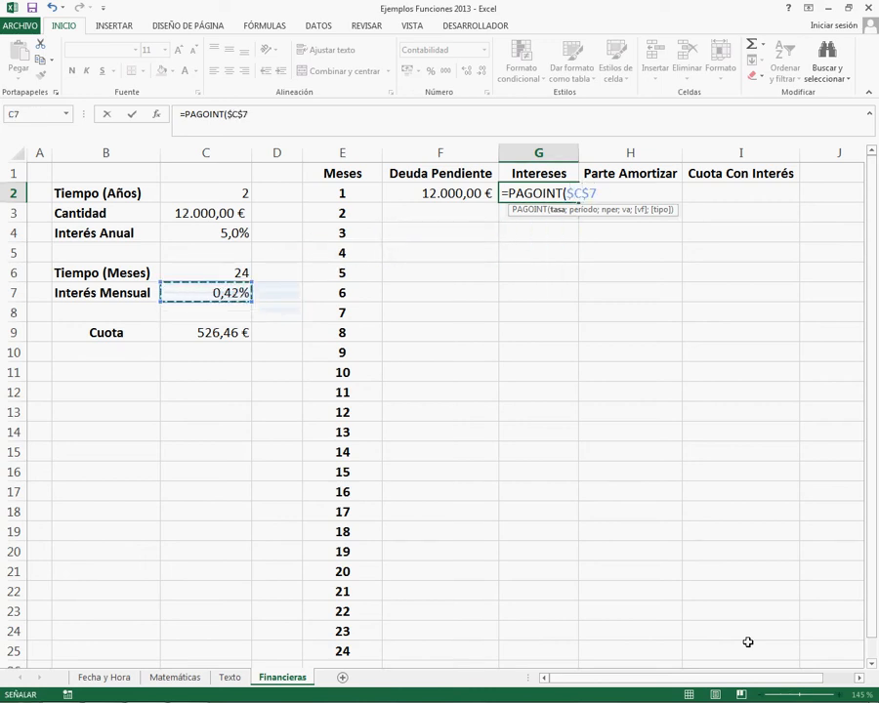
text(;)
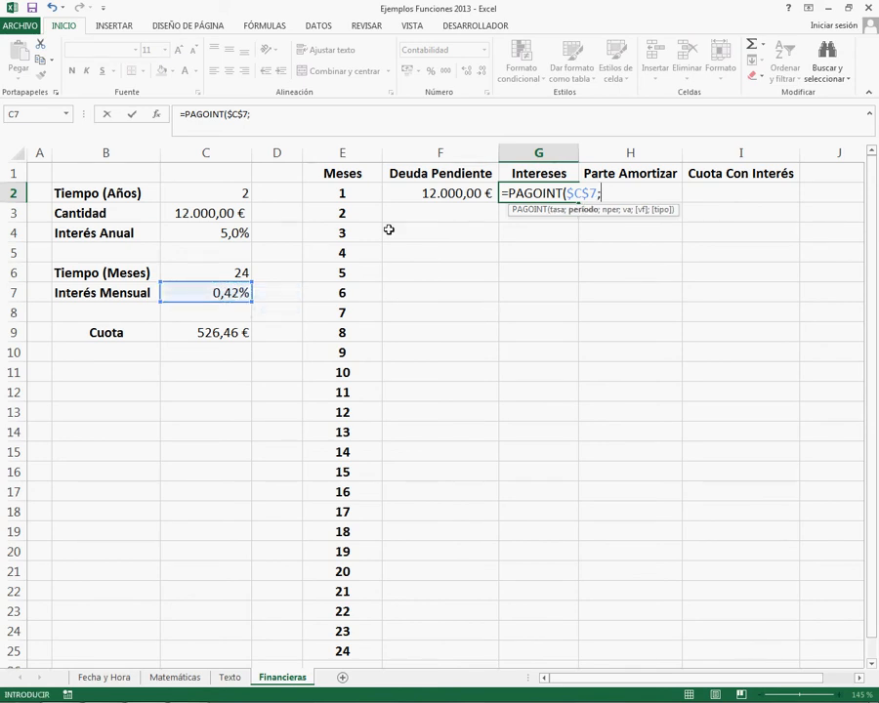
Step: Complete the PAGOINT formula in G2 with month E2 as period, $C$6 as number of payments and -$C$3 as present value
click(351, 187)
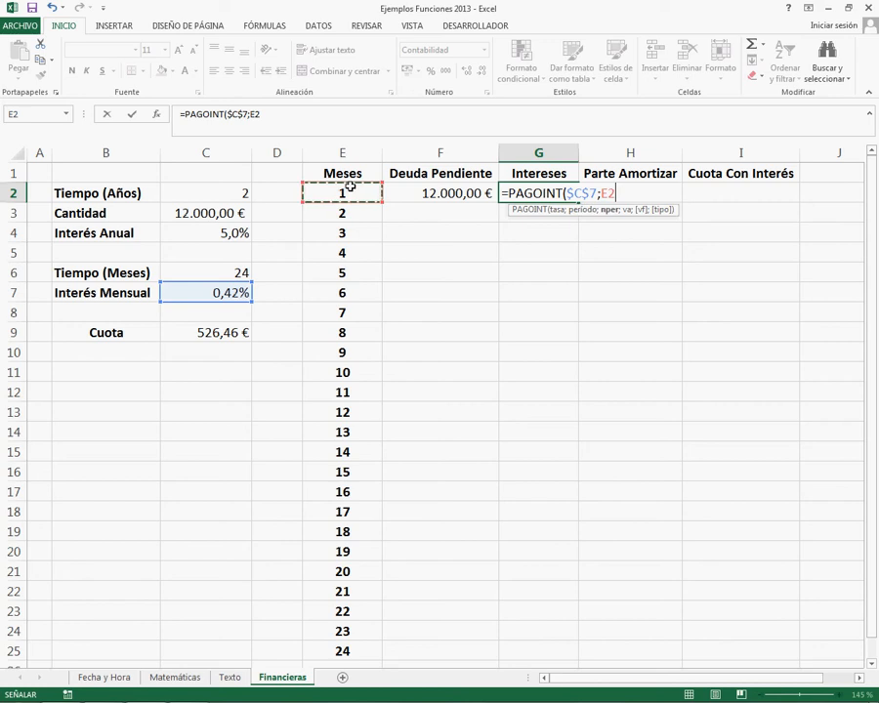
text(;)
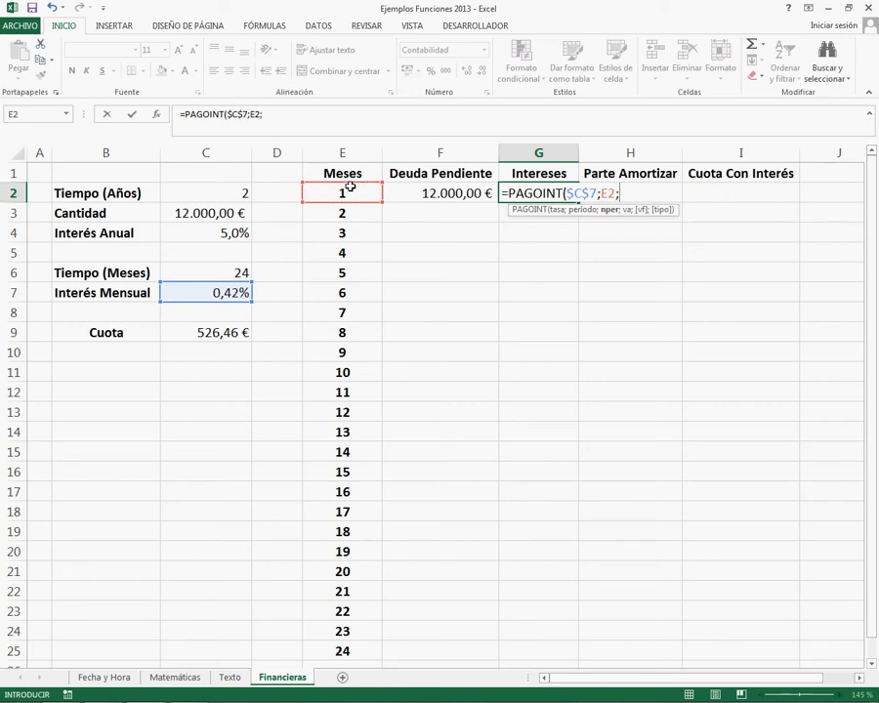
click(232, 274)
key(F4)
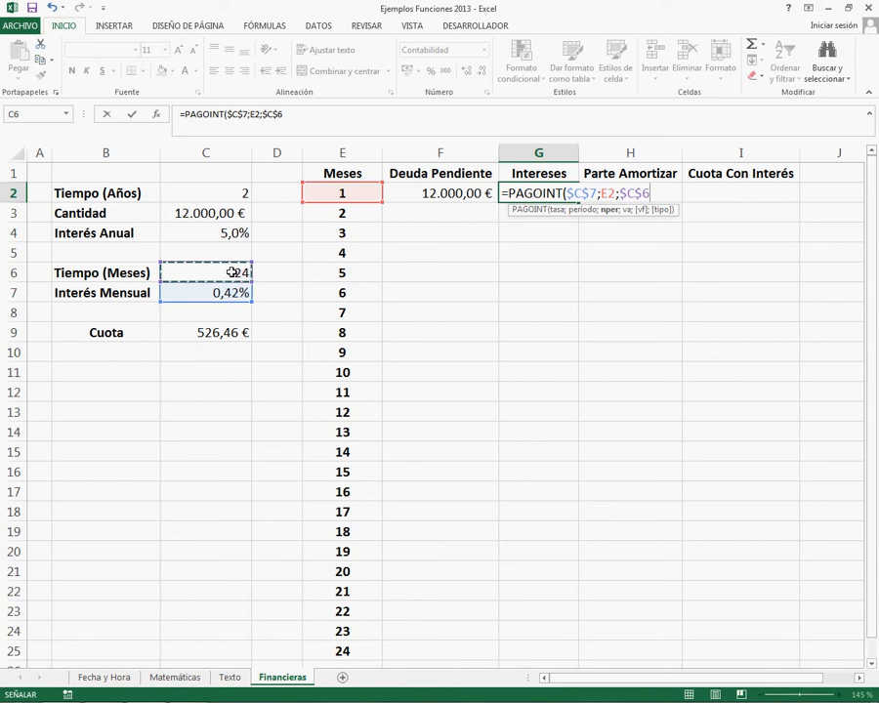
text(;)
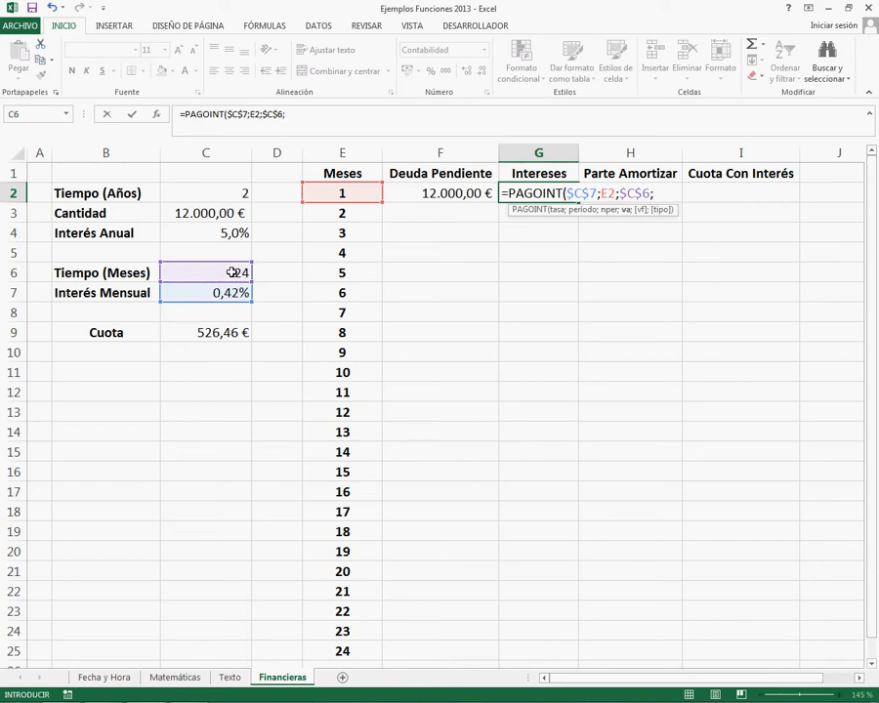
text(-)
click(205, 214)
key(F4)
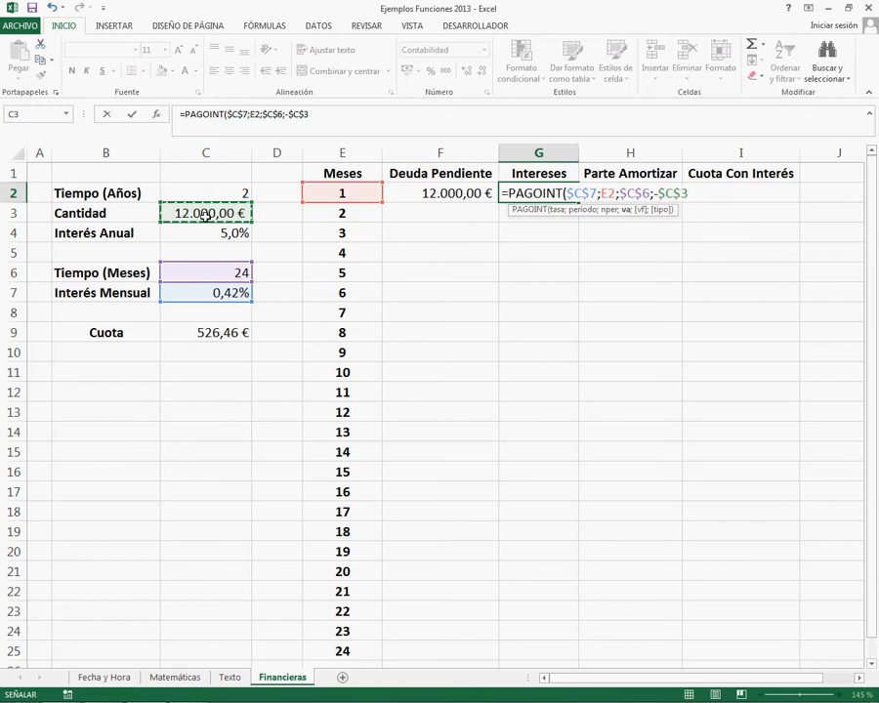
key(Return)
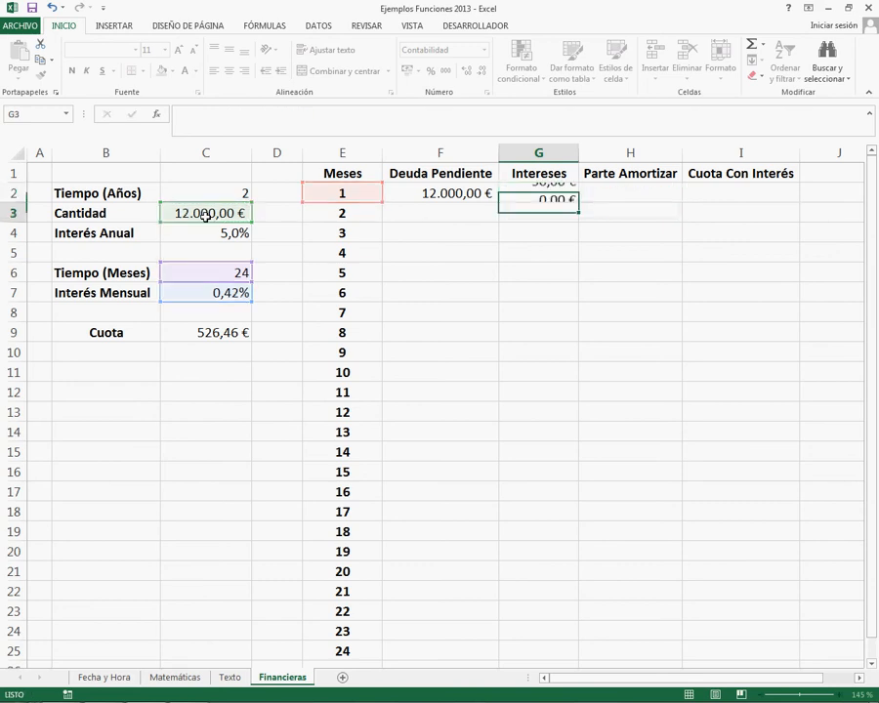
key(Up)
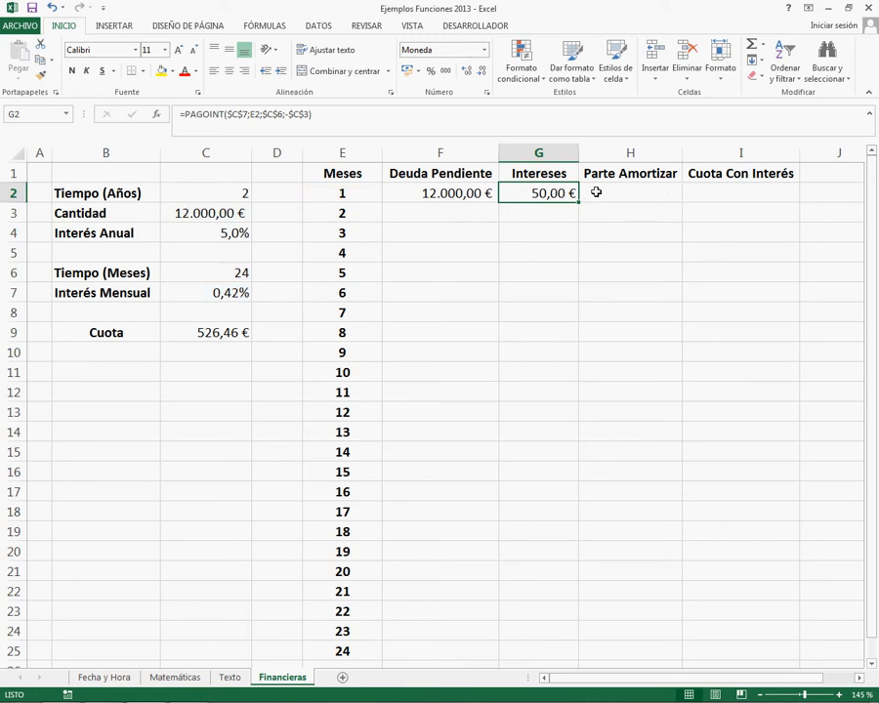
Step: Start the first month's Parte Amortizar formula in H2 with PAGOPRIN, using the monthly interest $C$7 as an absolute rate reference
click(595, 193)
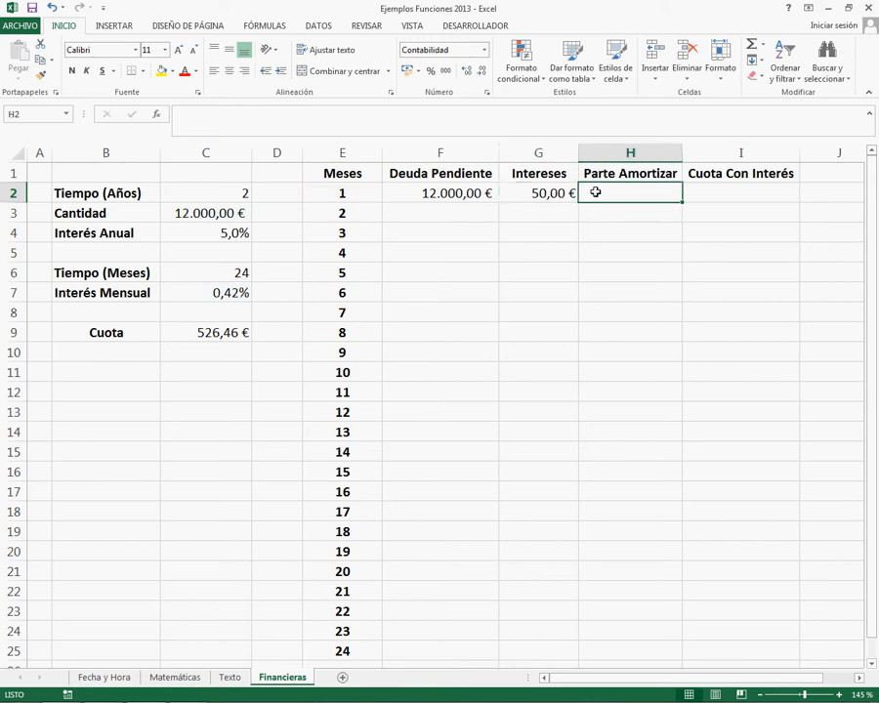
key(Left)
key(Right)
text(=pao)
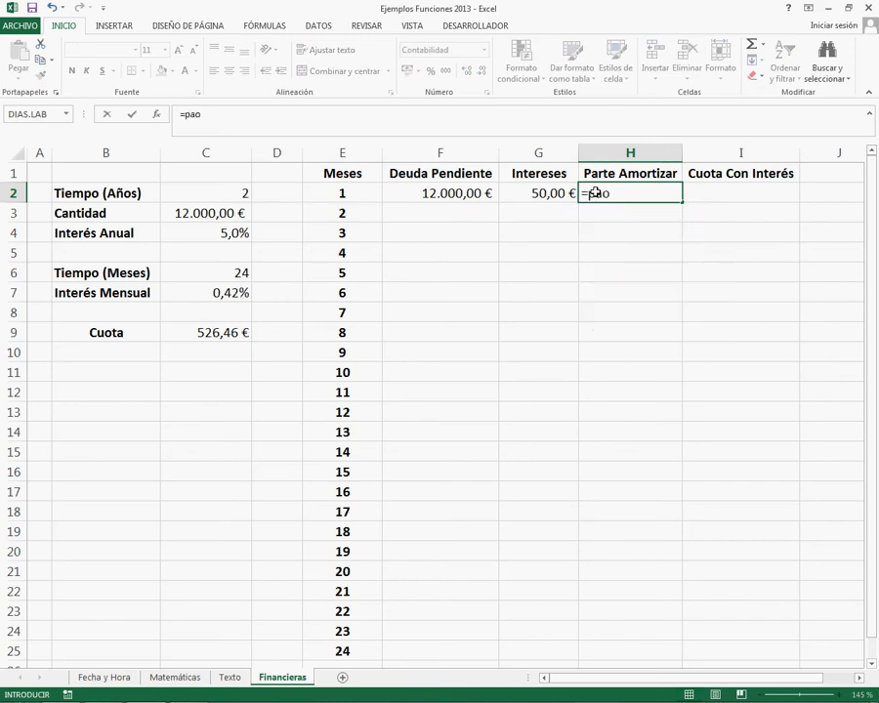
key(BackSpace)
text(go)
key(Down)
key(Down)
key(Down)
key(Down)
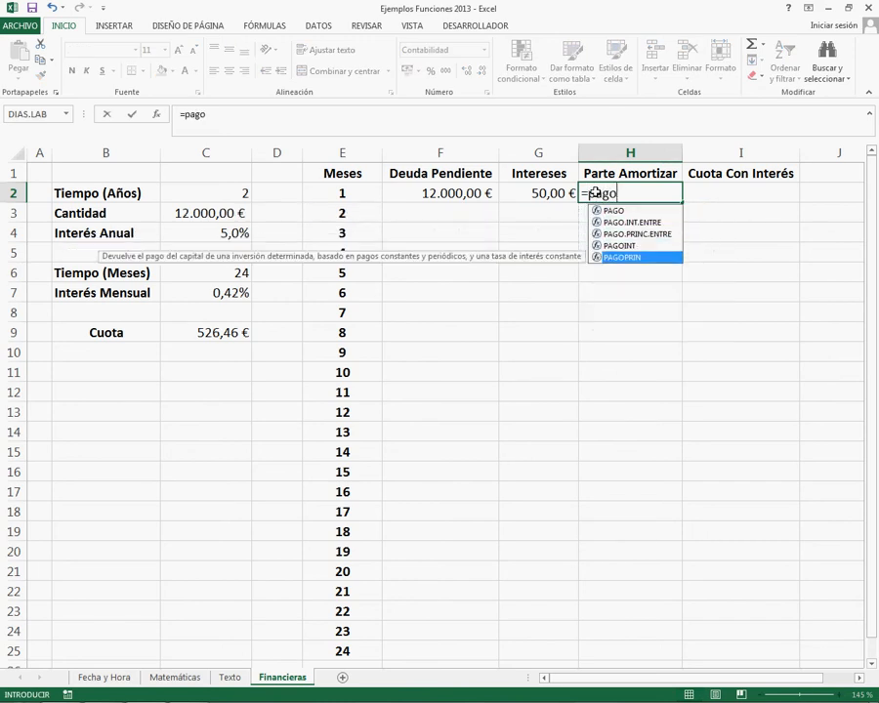
key(Tab)
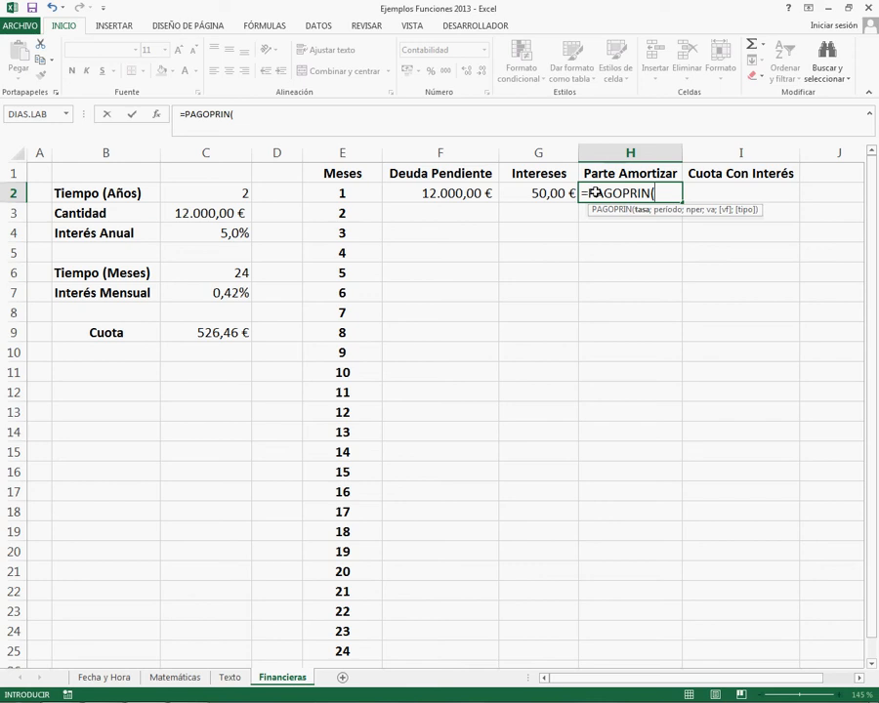
click(235, 289)
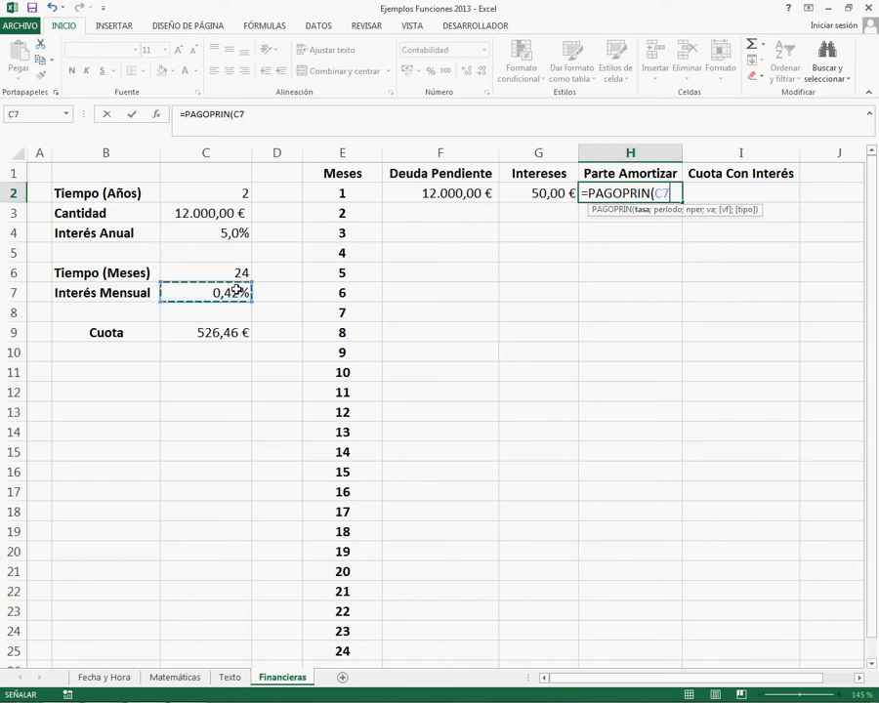
key(F4)
text(;)
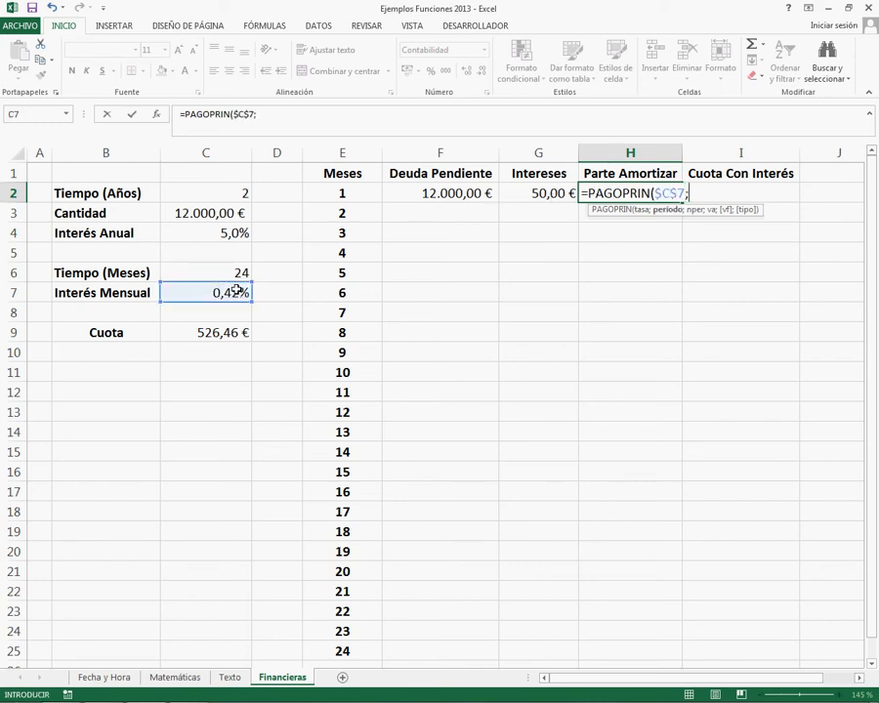
Step: Complete the PAGOPRIN formula in H2 with E2, $C$6 and -$C$3, and check the combined sum of G2:H2
click(335, 193)
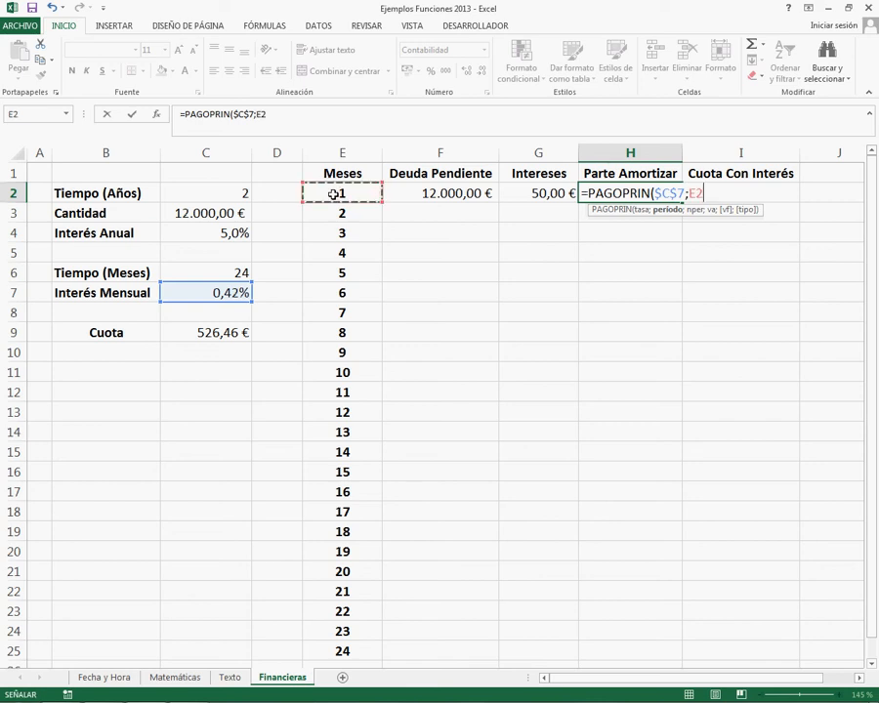
text(;)
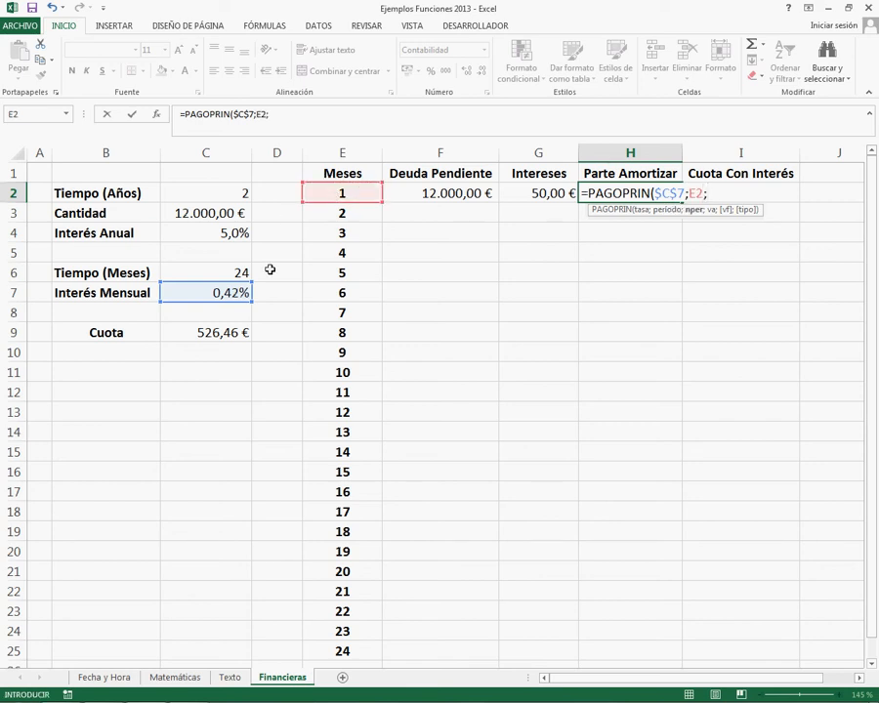
click(225, 273)
key(F4)
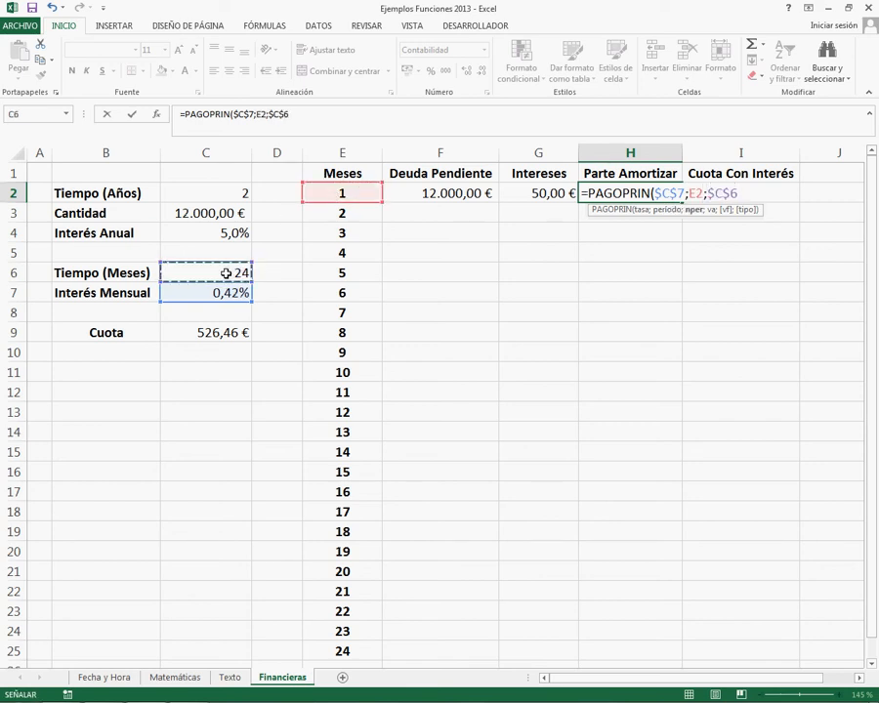
text(;)
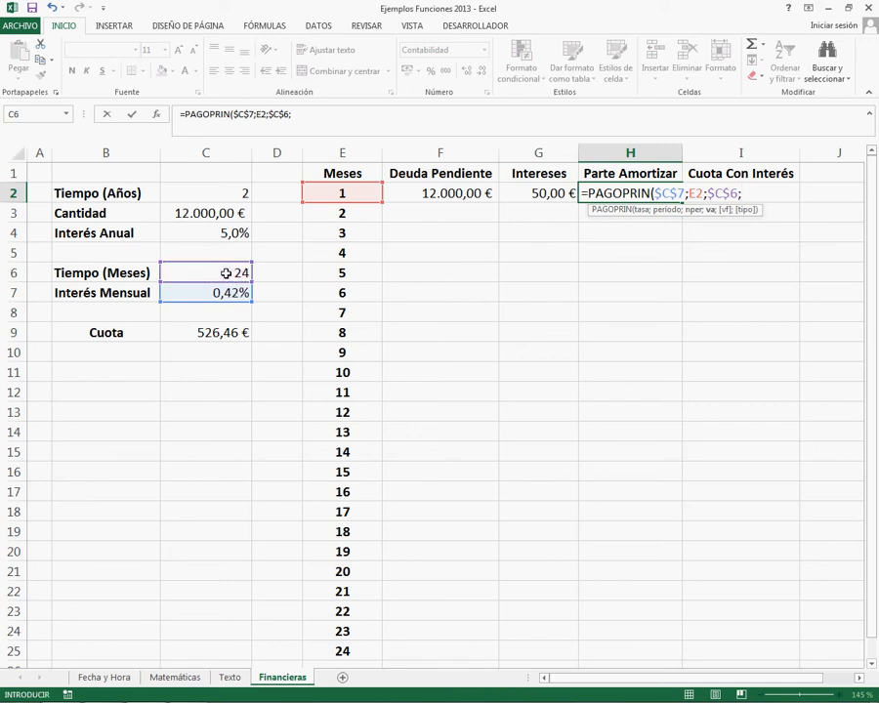
text(-)
click(199, 213)
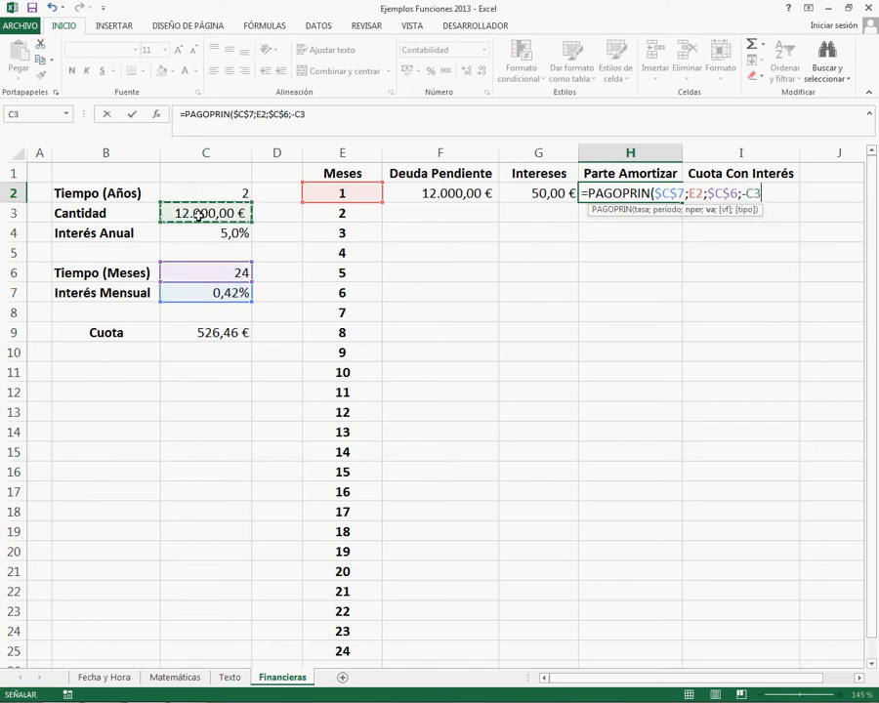
key(F4)
key(Return)
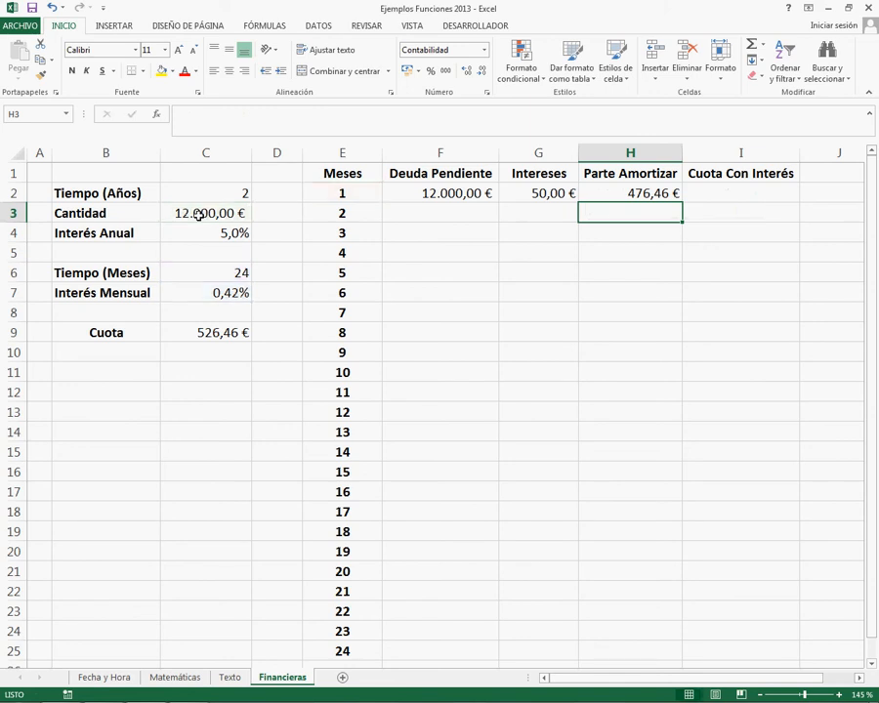
key(Up)
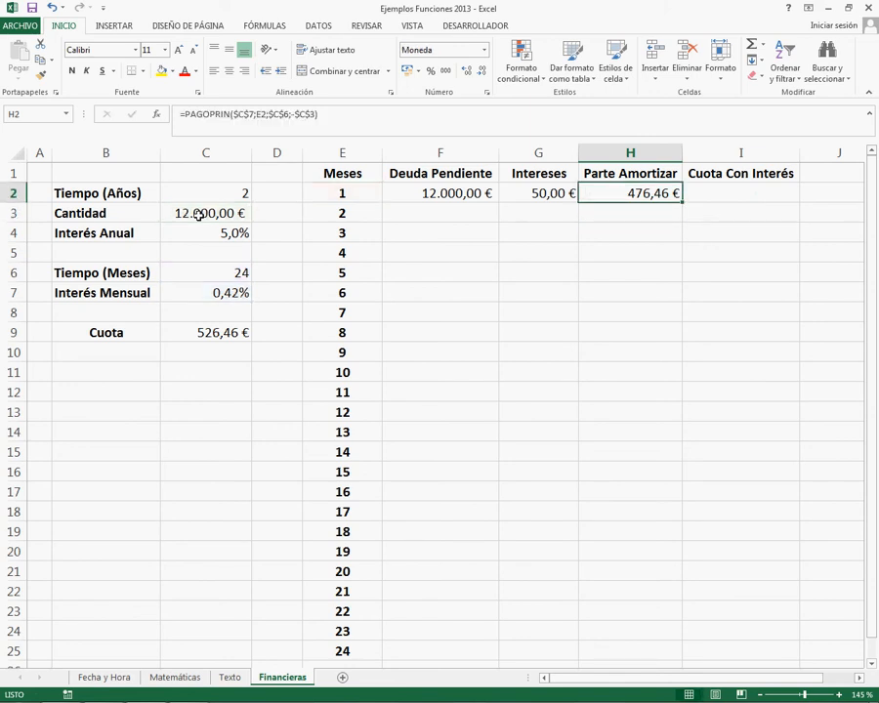
key(shift+Left)
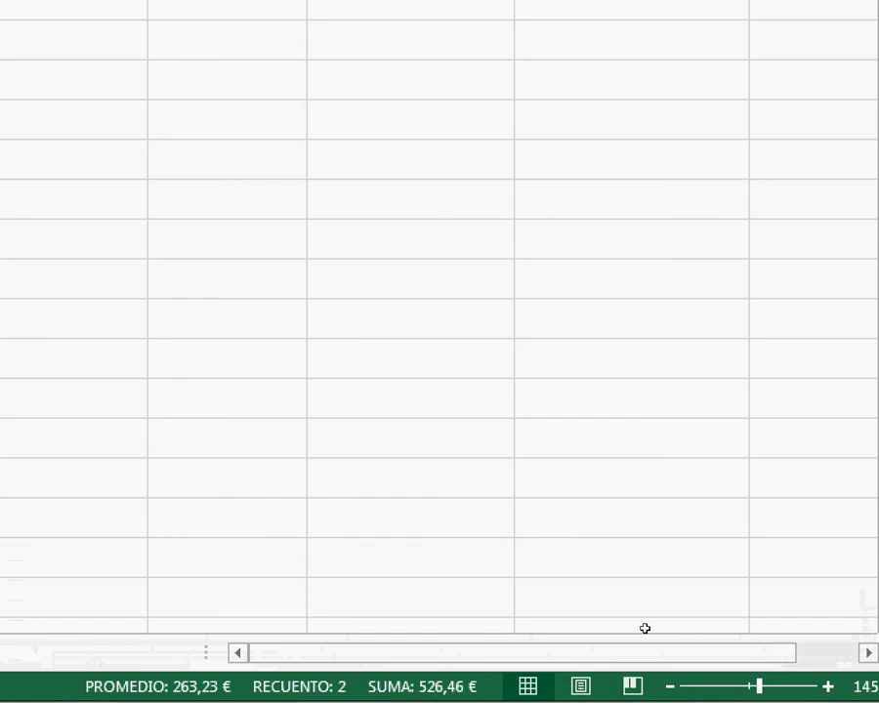
Step: Link the first month's Cuota Con Interés in I2 to the constant instalment with =$C$9
click(741, 199)
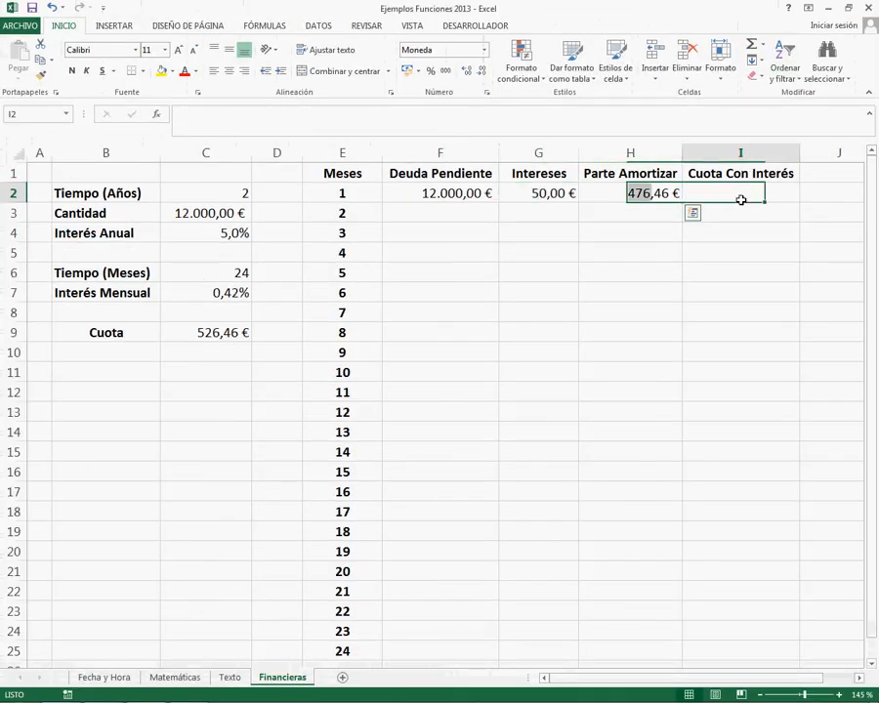
key(Escape)
text(=)
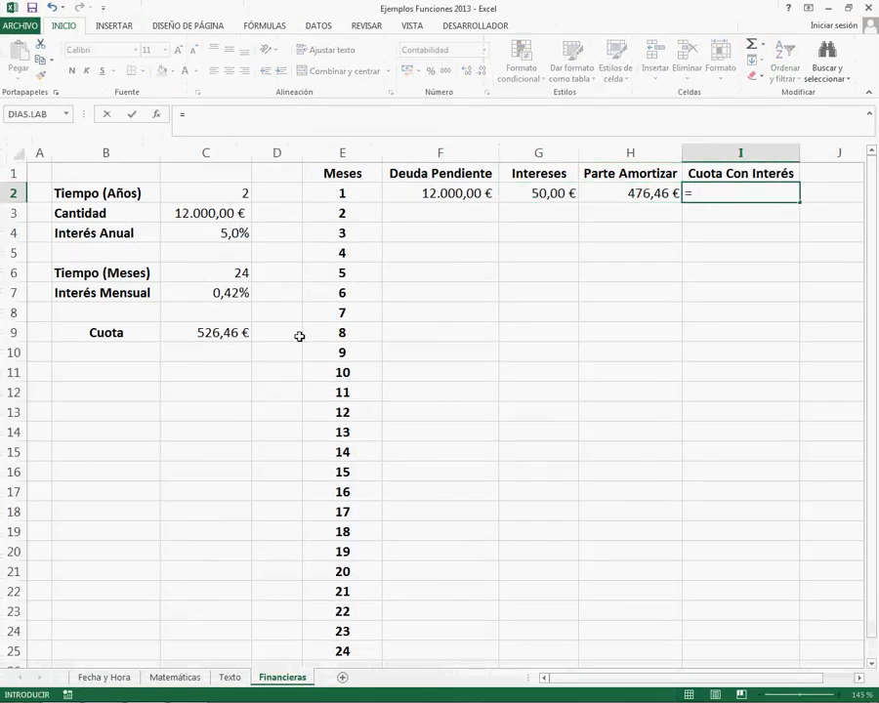
click(233, 331)
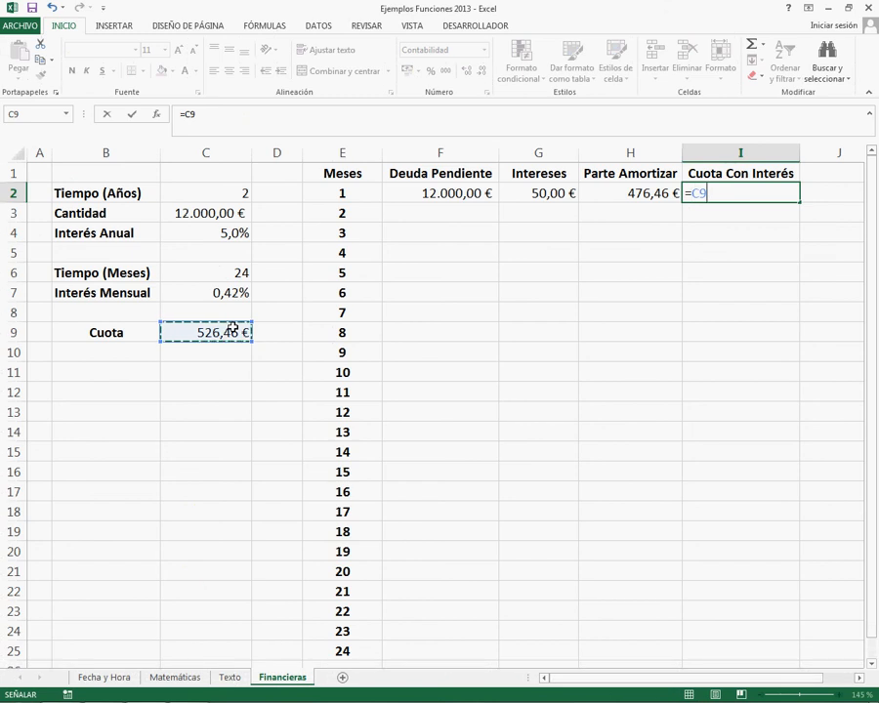
key(F4)
key(Return)
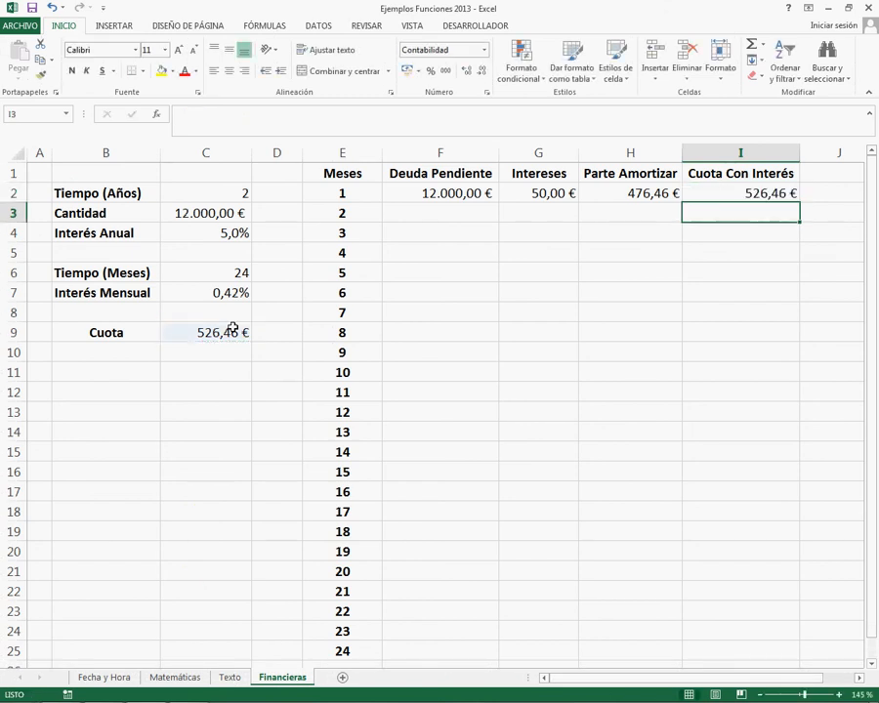
Step: Calculate the second month's Deuda Pendiente in F3 with the formula =F2-H2
key(Left)
key(Left)
key(Left)
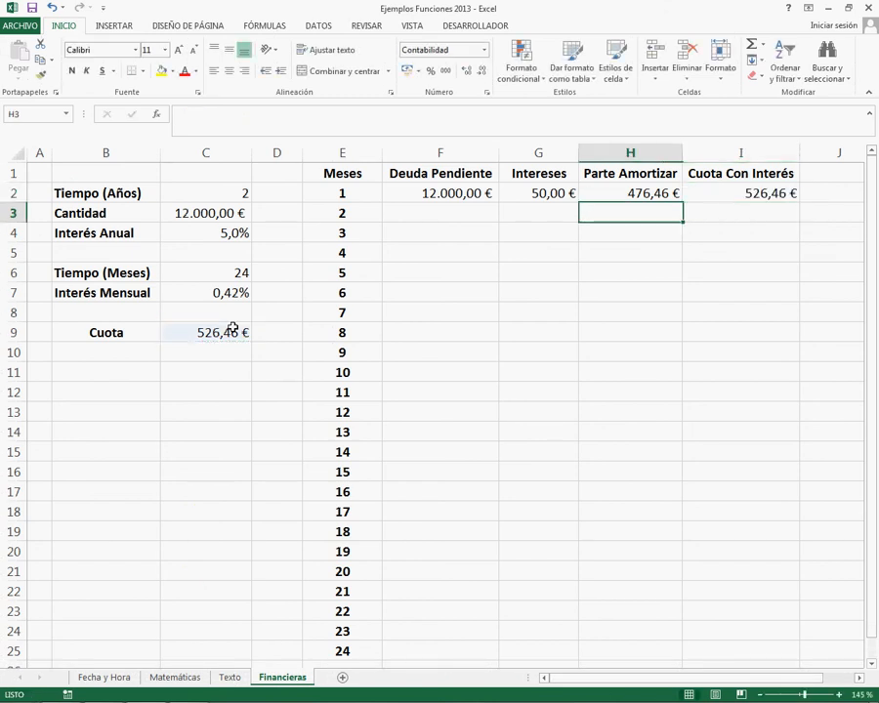
key(Up)
key(Down)
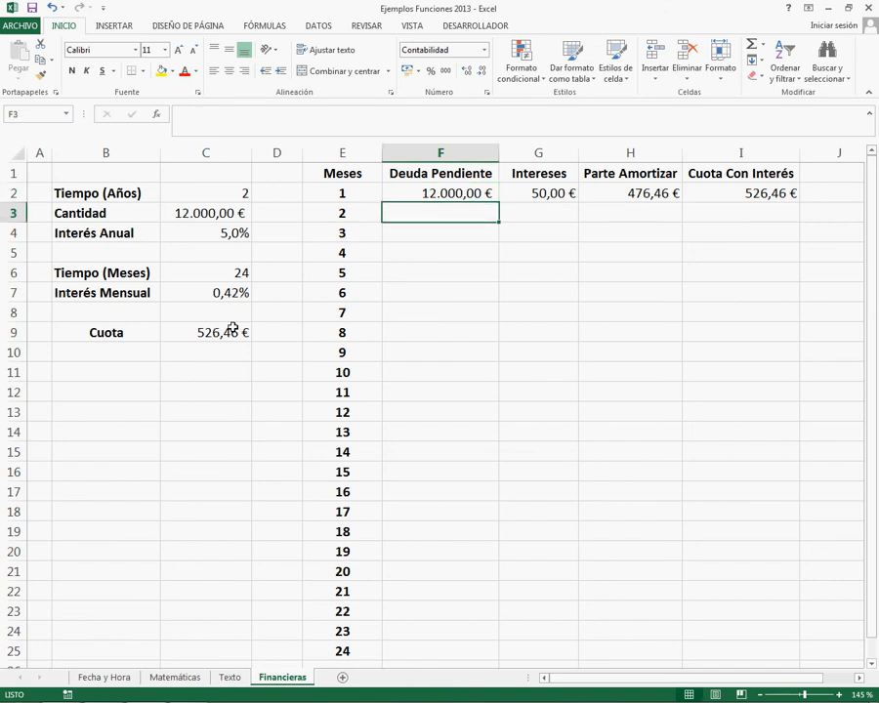
key(Up)
key(Down)
text(=)
key(Up)
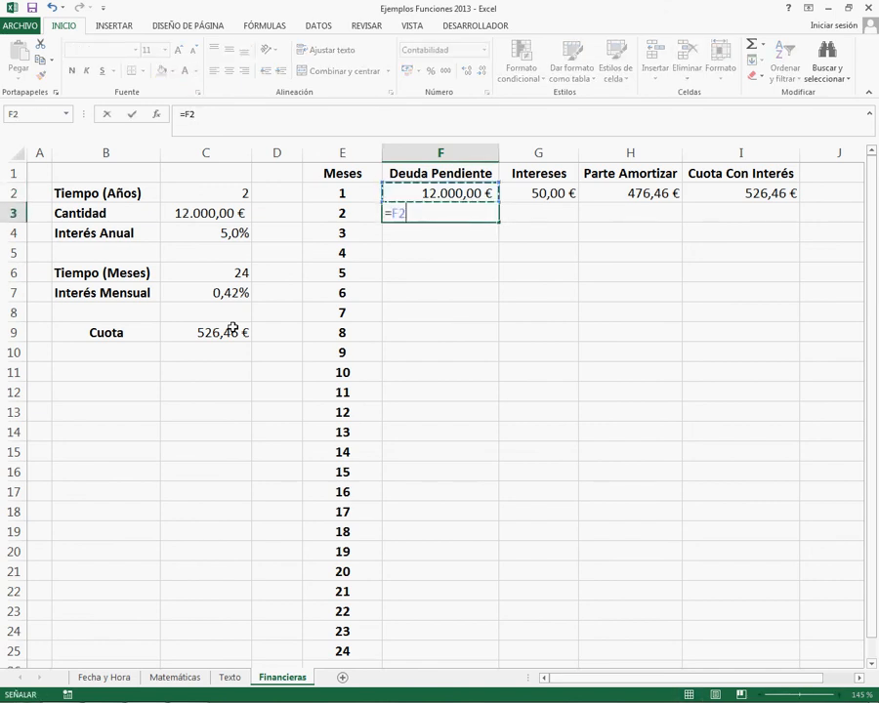
text(-)
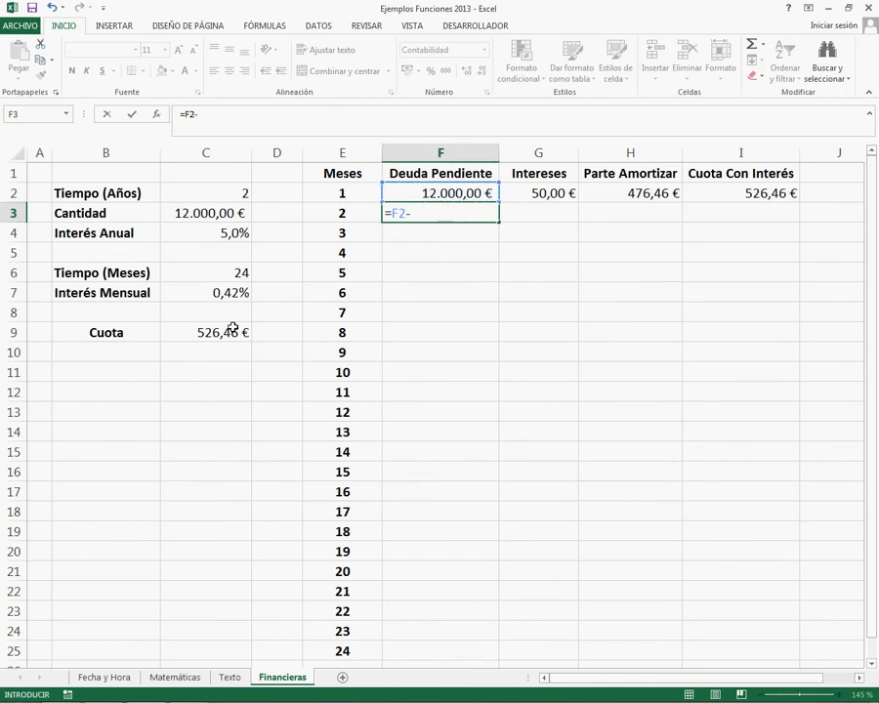
key(Right)
key(Right)
key(Up)
key(Return)
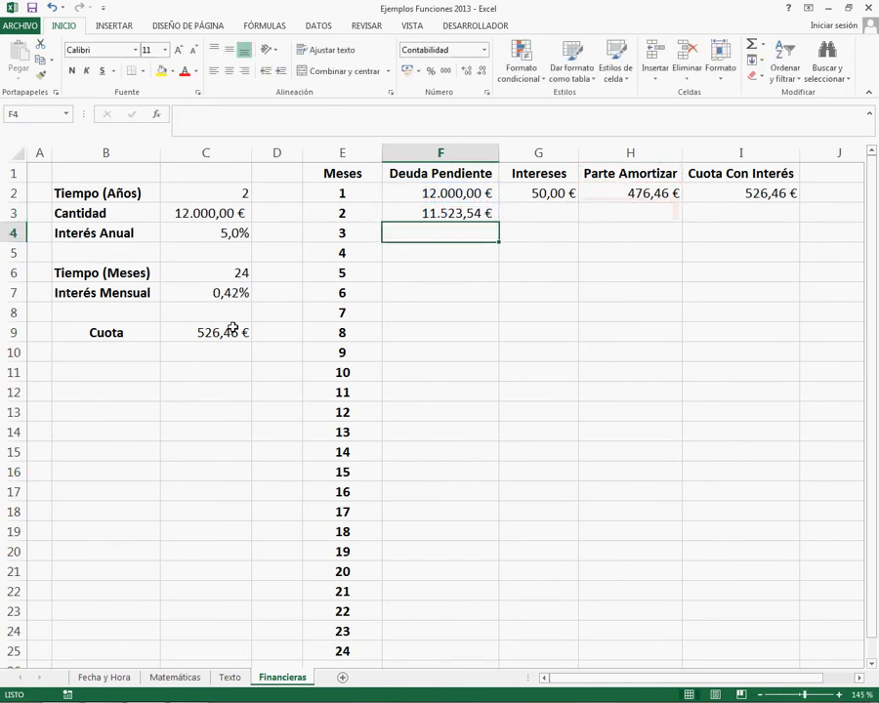
Step: Copy the first month's Intereses, Parte Amortizar and Cuota Con Interés formulas from G2:I2 into row 3
key(Up)
key(Right)
key(Up)
key(shift+Right)
key(shift+Right)
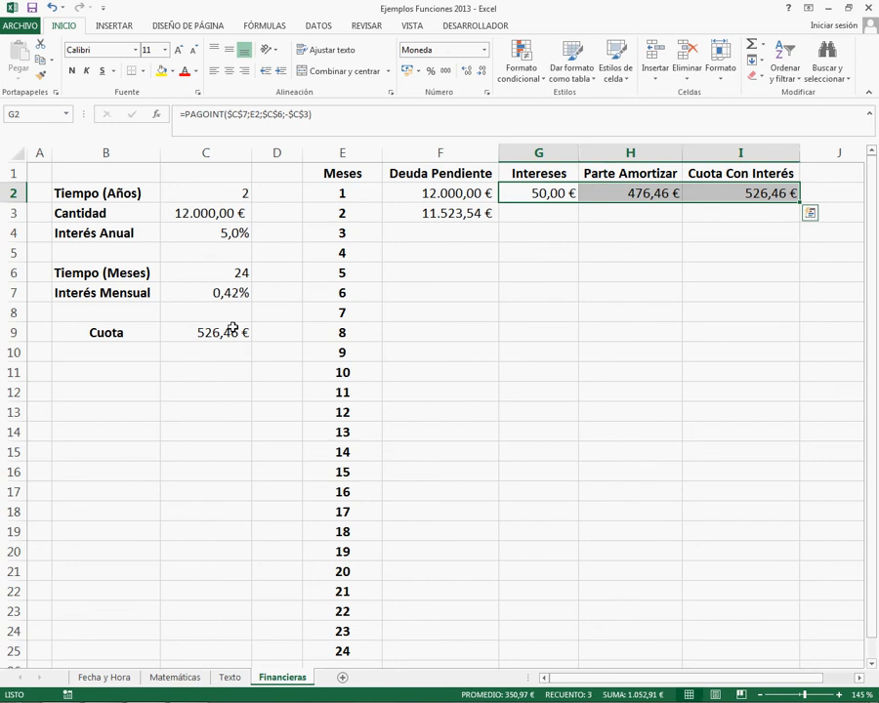
key(ctrl+c)
key(Down)
key(ctrl+v)
Step: Fill the second month's formulas in F3:I3 down to row 25, covering all 24 months
key(Left)
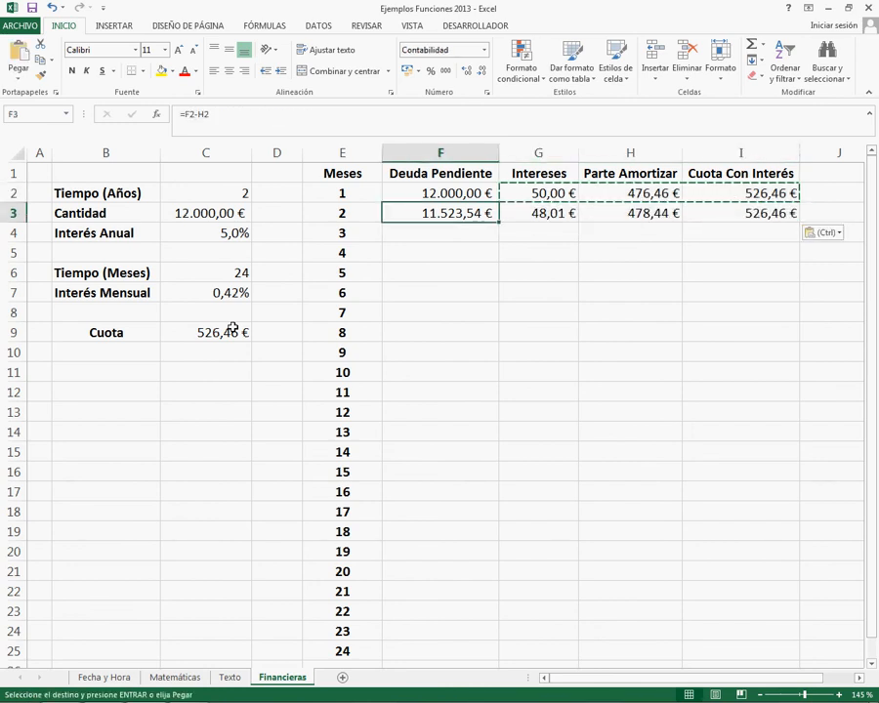
key(shift+Right)
key(shift+Right)
key(shift+Right)
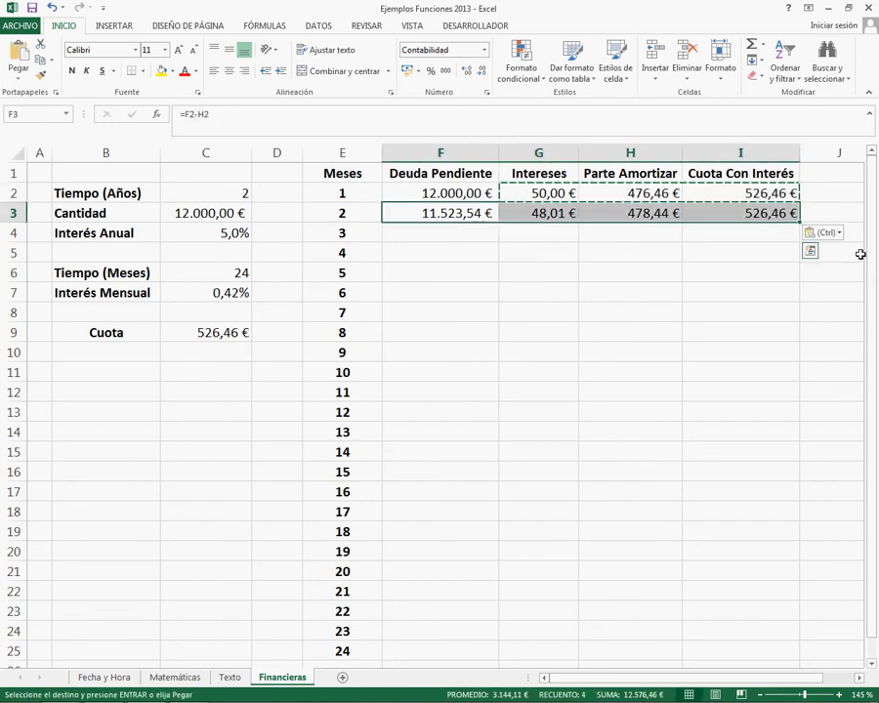
drag(801, 223, 788, 660)
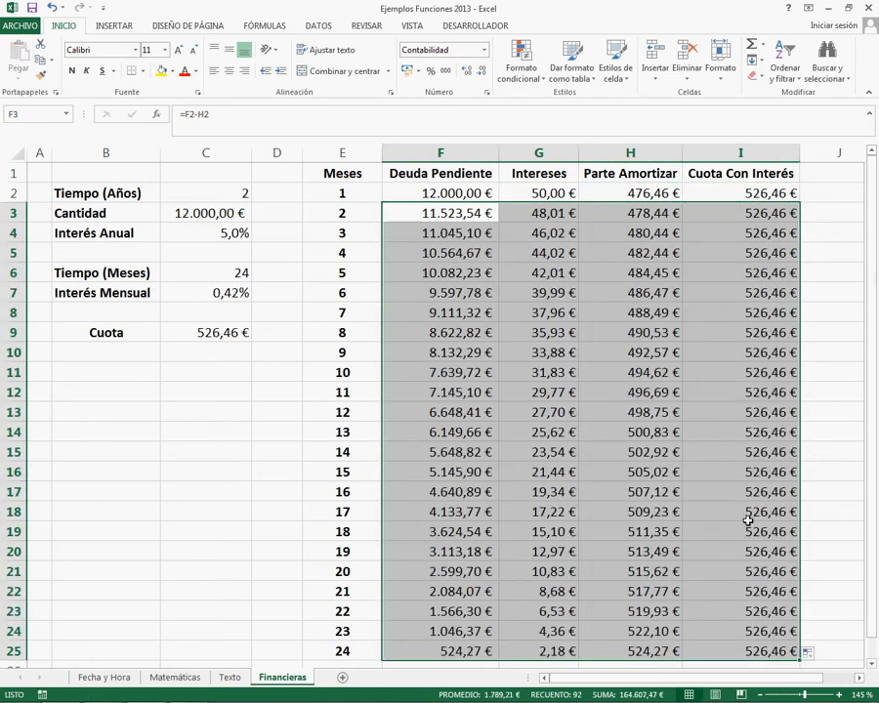
Step: Examine how the Deuda Pendiente column evolves from month 1 in F2 to month 24 in F25
click(460, 194)
key(Down)
key(Down)
key(Down)
key(Down)
key(Down)
key(Down)
key(Down)
key(Down)
key(Down)
key(Down)
key(Down)
key(Down)
key(Down)
key(Down)
key(Down)
key(Down)
key(Down)
key(Down)
key(Down)
key(Down)
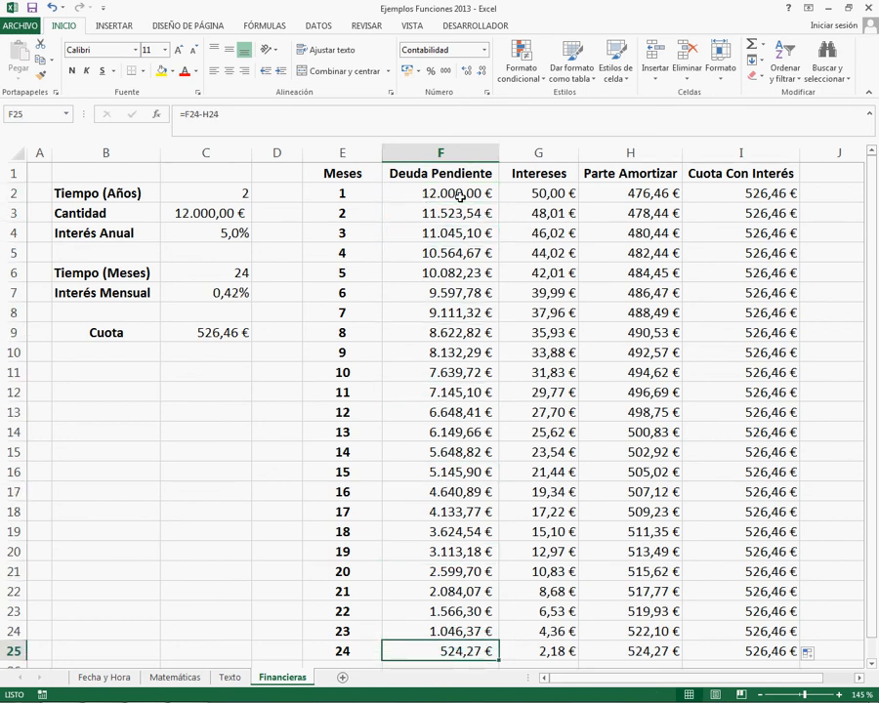
Step: Examine how the monthly amounts in the Intereses column evolve over the 24 months
key(Right)
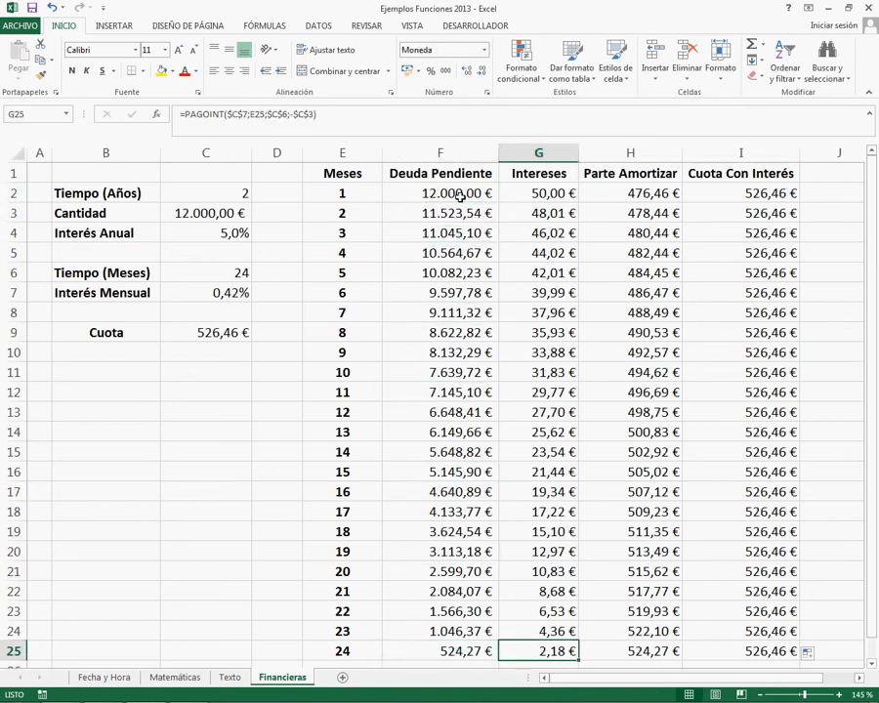
key(Up)
key(Up)
key(Up)
key(Up)
key(Up)
key(Up)
key(Up)
key(Up)
key(Up)
key(Up)
key(Up)
key(Up)
key(Up)
key(Up)
key(Up)
key(Up)
key(Up)
key(Up)
key(Up)
key(Up)
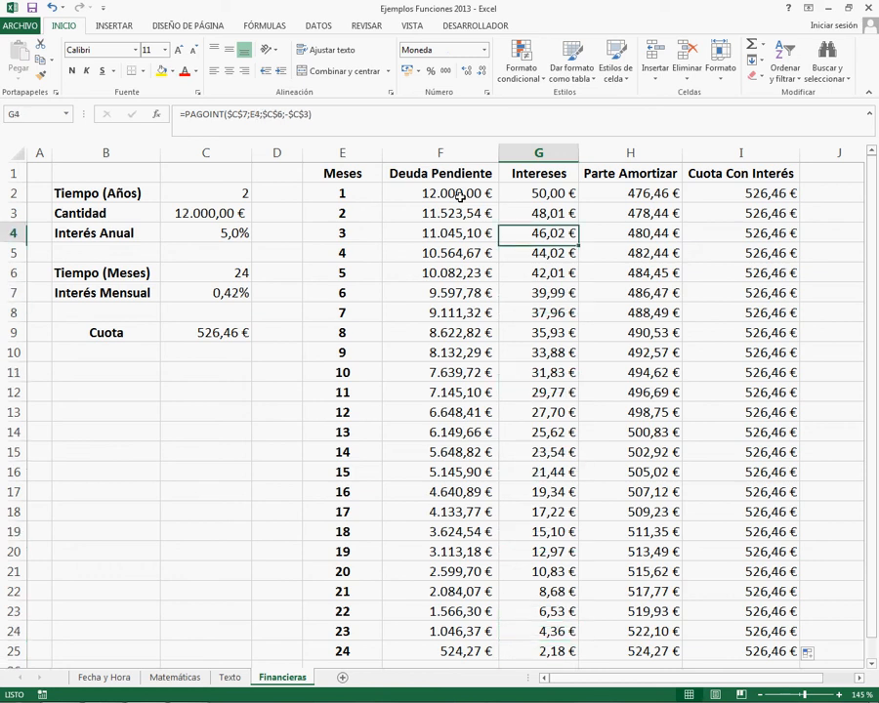
key(Down)
key(Down)
key(Down)
key(Down)
key(Down)
key(Down)
key(Down)
key(Down)
key(Down)
key(Down)
key(Down)
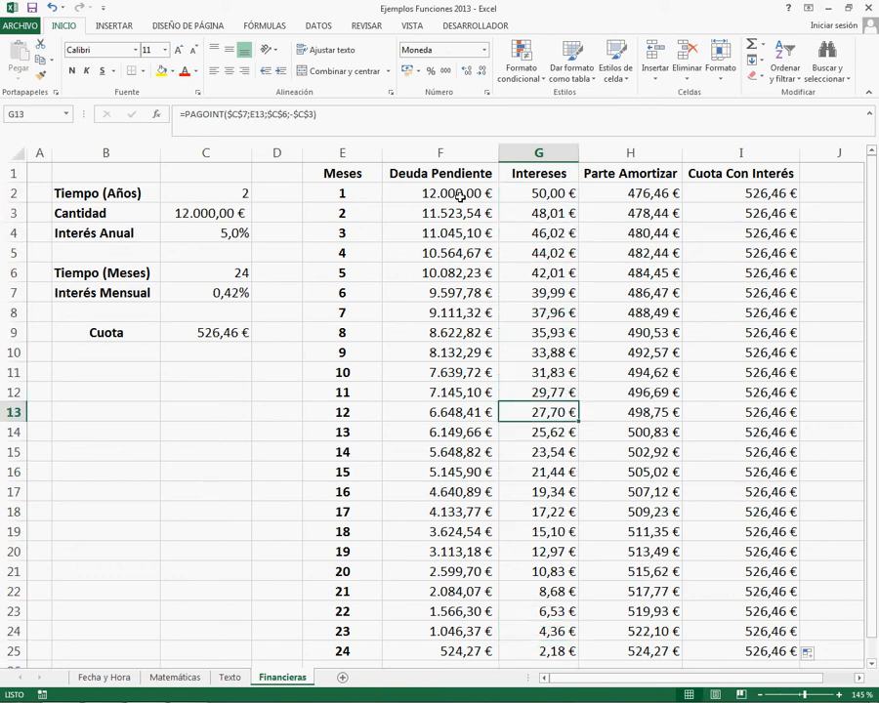
key(Up)
Step: Examine how the Parte Amortizar amounts evolve from month 1 in H2 to month 24 in H25
key(Right)
key(Up)
key(Up)
key(Up)
key(Up)
key(Up)
key(Up)
key(Up)
key(Up)
key(Up)
key(Right)
key(Left)
key(Up)
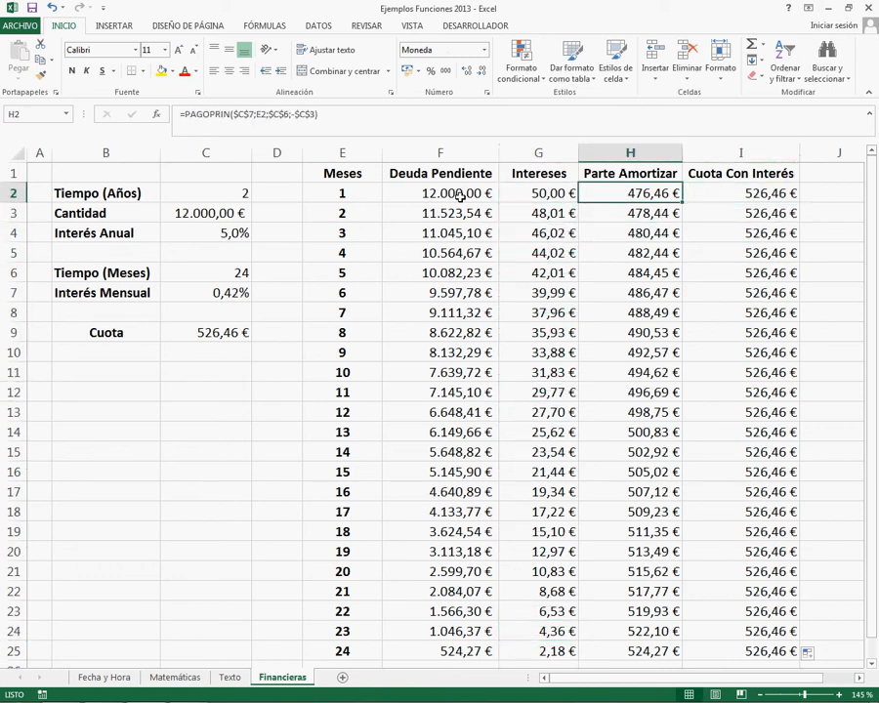
key(Down)
key(Down)
key(Down)
key(Down)
key(Down)
key(Down)
key(Down)
key(Down)
key(Down)
key(Down)
key(Down)
key(Down)
key(Down)
key(Down)
key(Down)
key(Down)
key(Down)
key(Down)
key(Down)
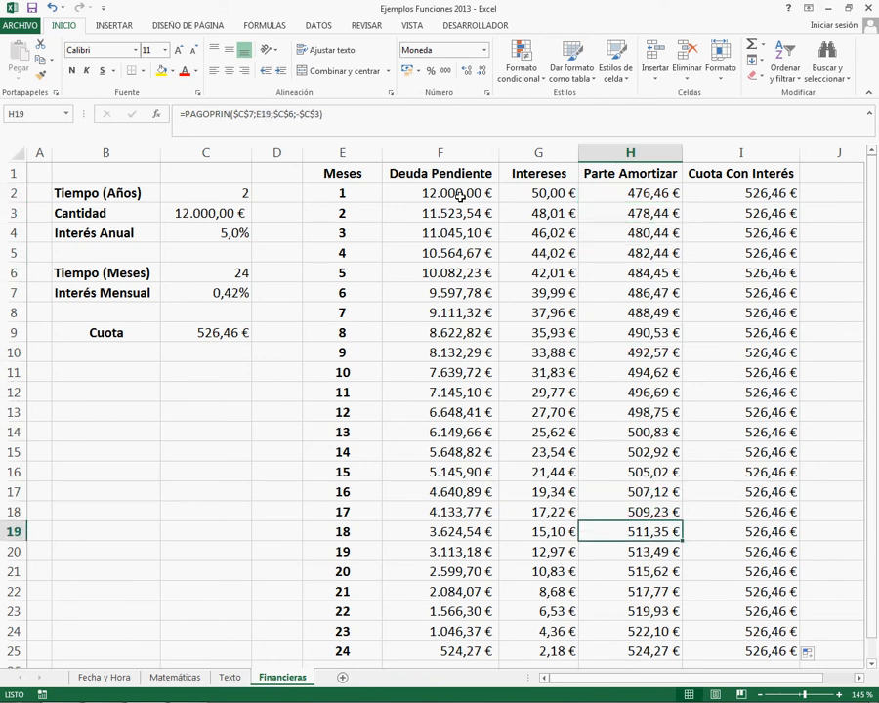
key(Down)
key(Down)
key(Down)
key(Down)
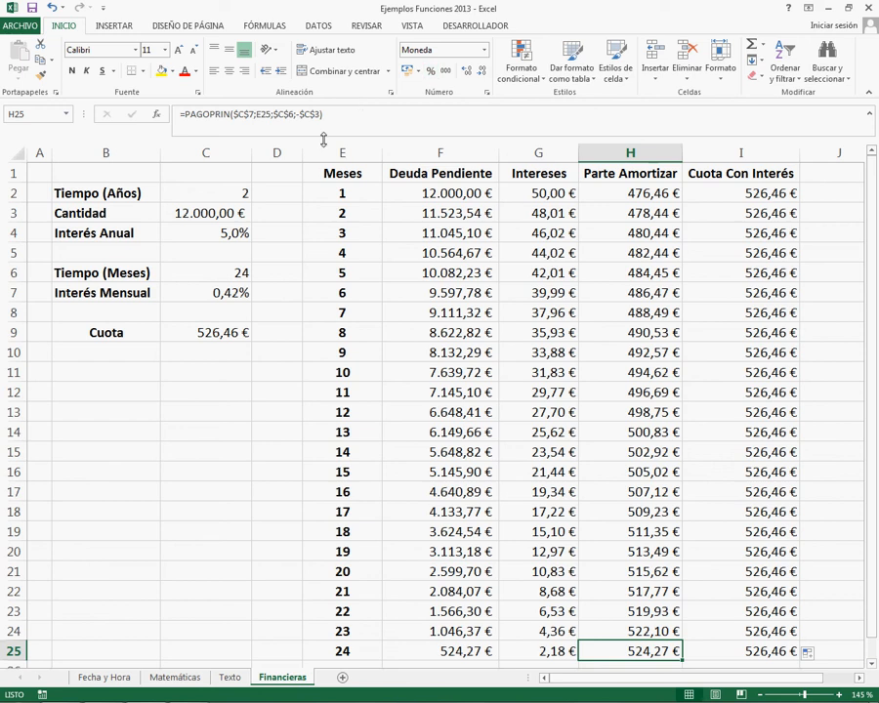
Step: Review the arguments of the PAGO formula in C9, the PAGOINT formula in G2 and the PAGOPRIN formula in H2
click(219, 331)
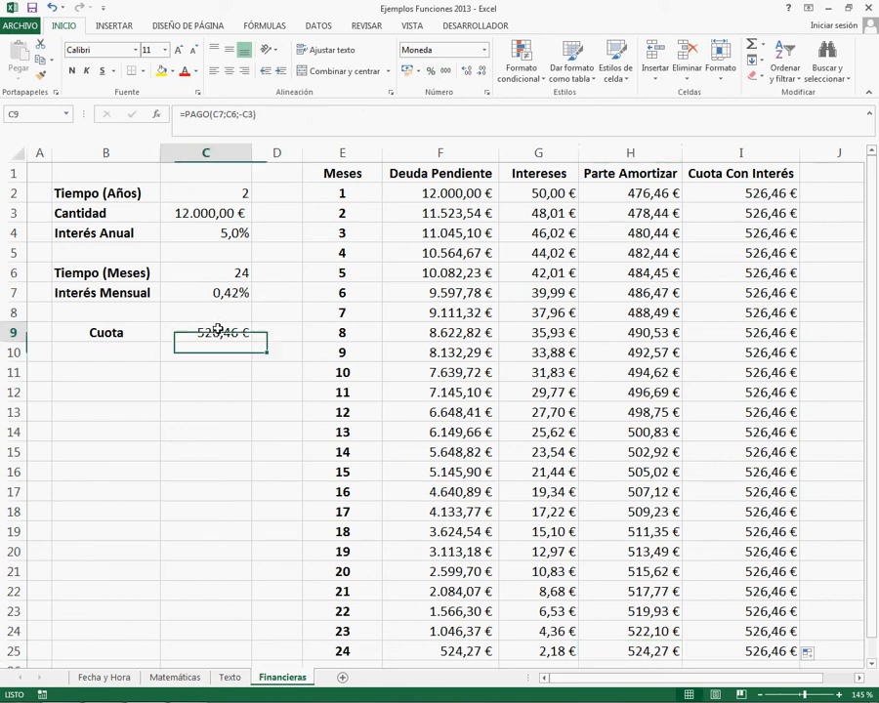
click(301, 116)
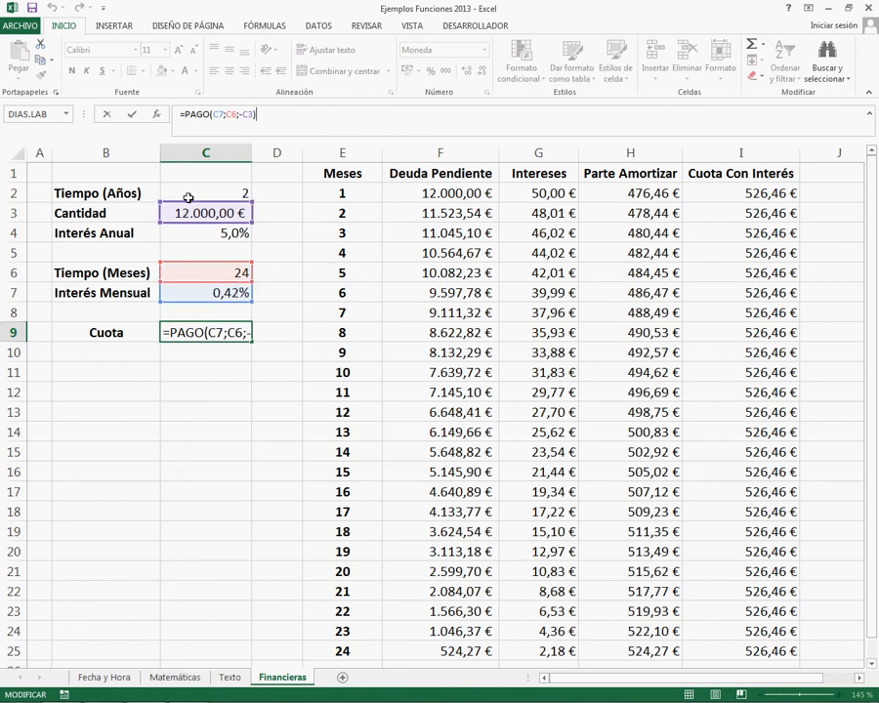
key(Return)
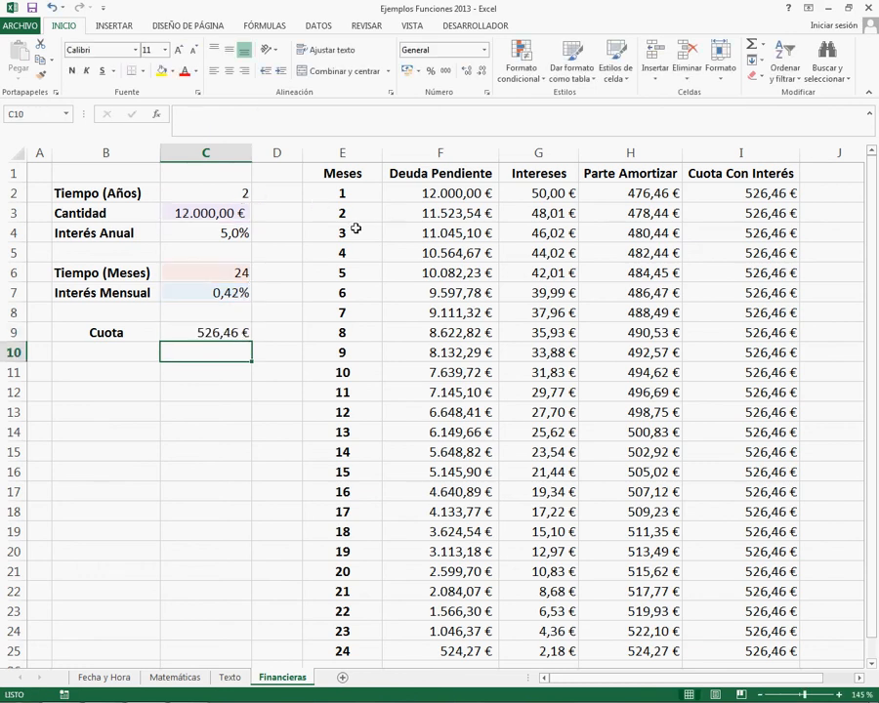
click(533, 194)
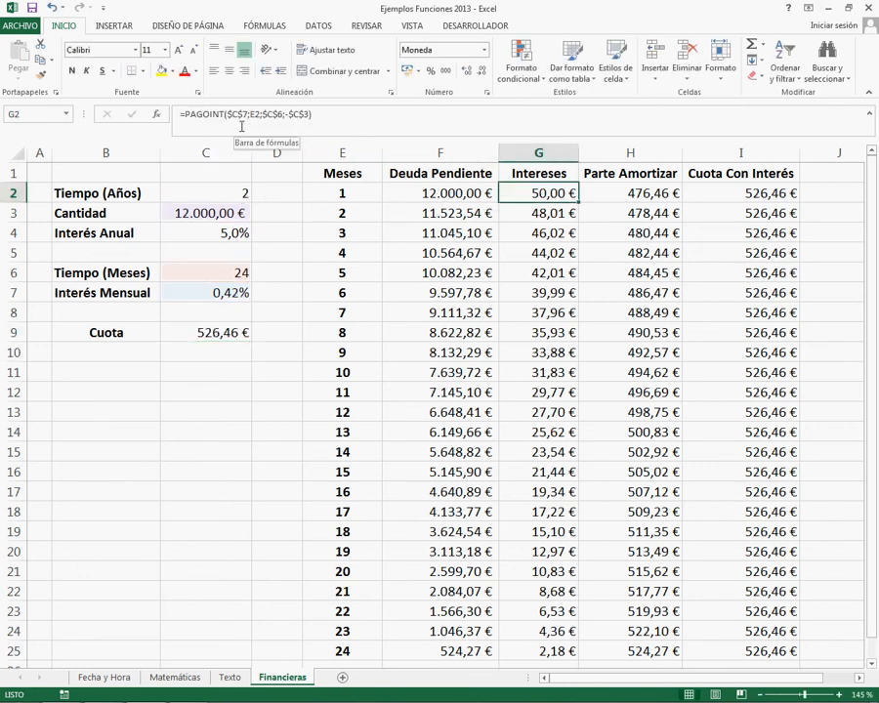
click(600, 191)
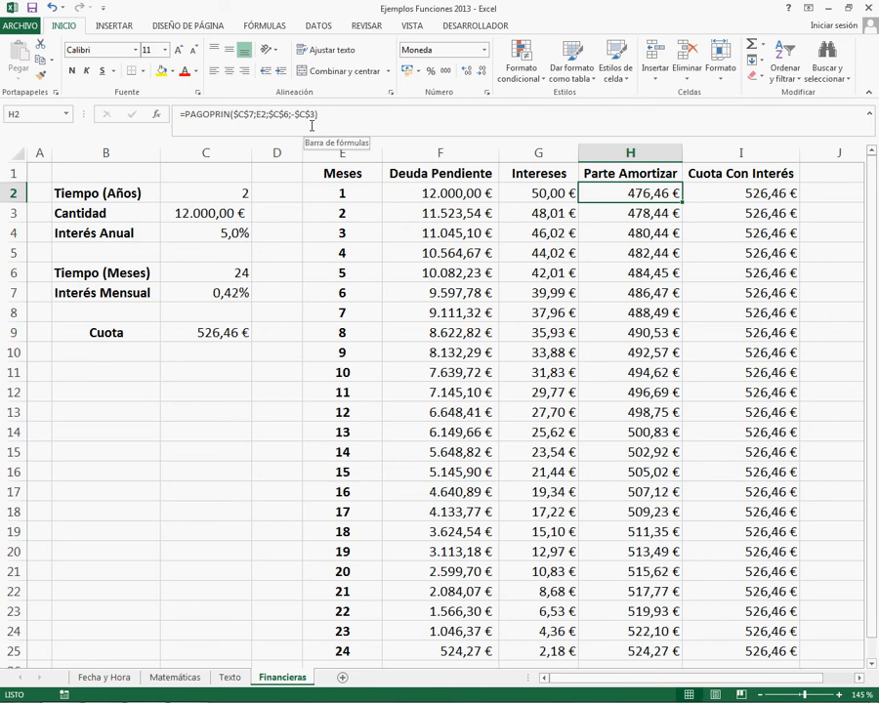
Step: Enter the label Cantidad Disponible in B12 and widen column B so the text fits
click(138, 370)
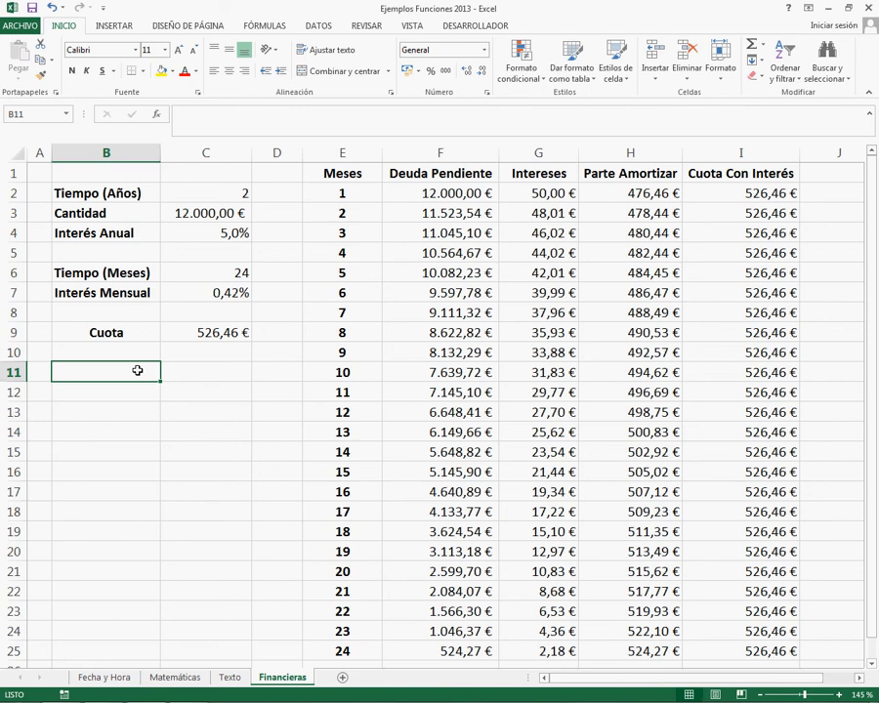
key(Return)
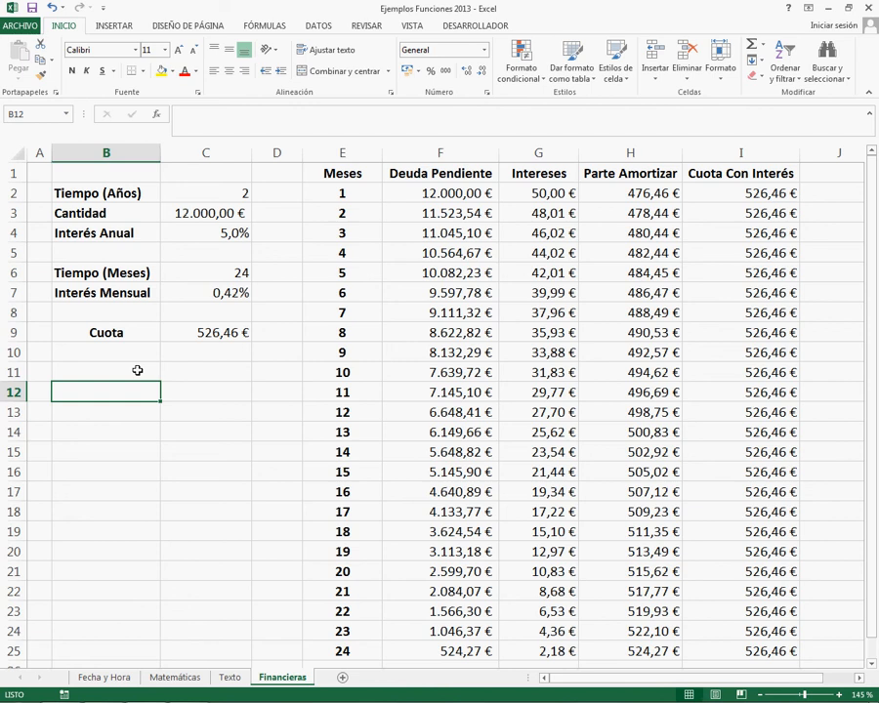
text(Cantida)
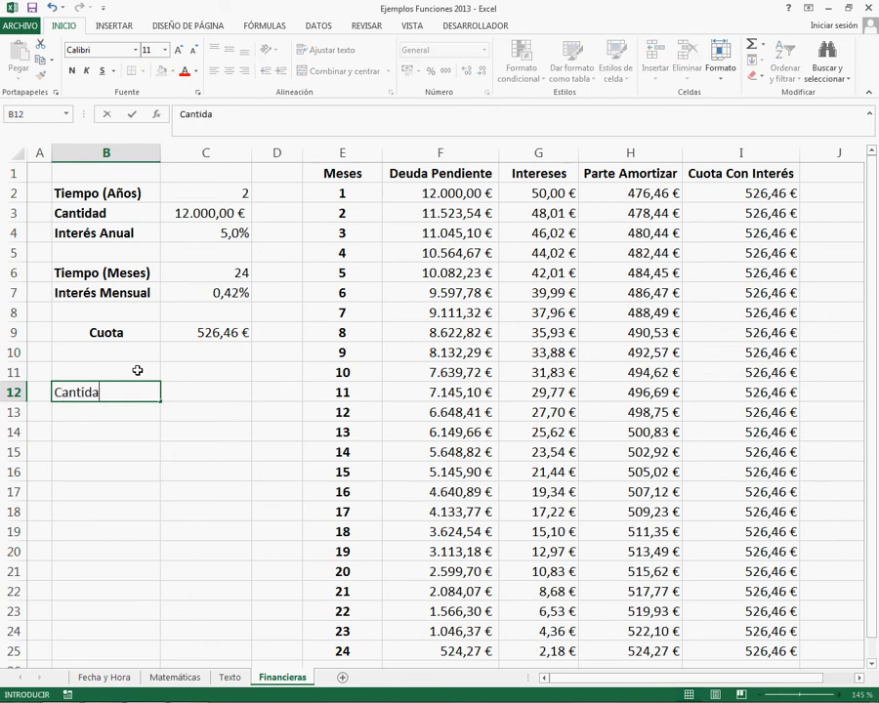
text(d Disponible)
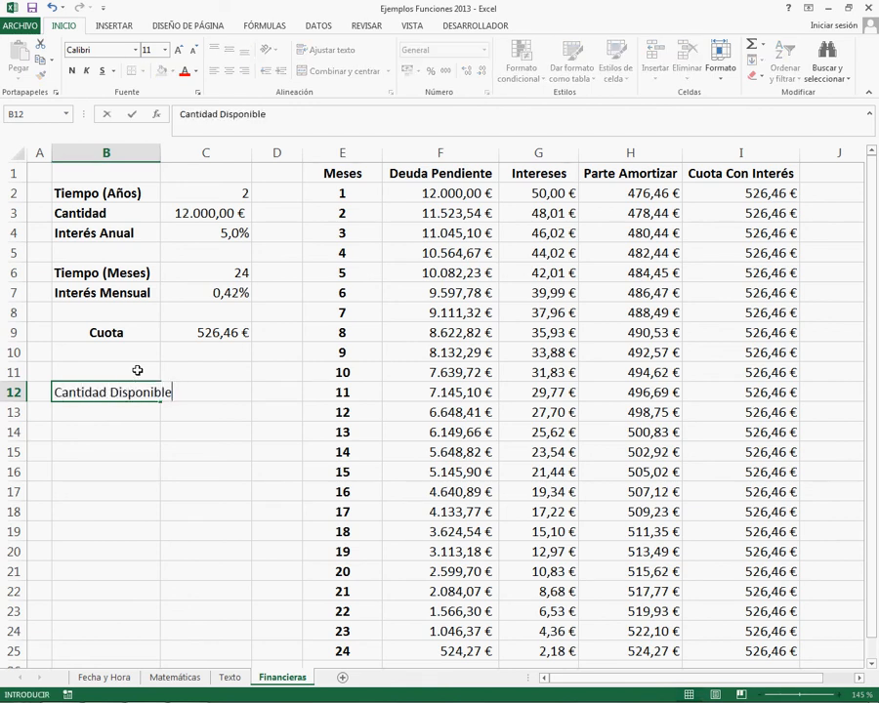
key(Return)
key(Up)
key(Right)
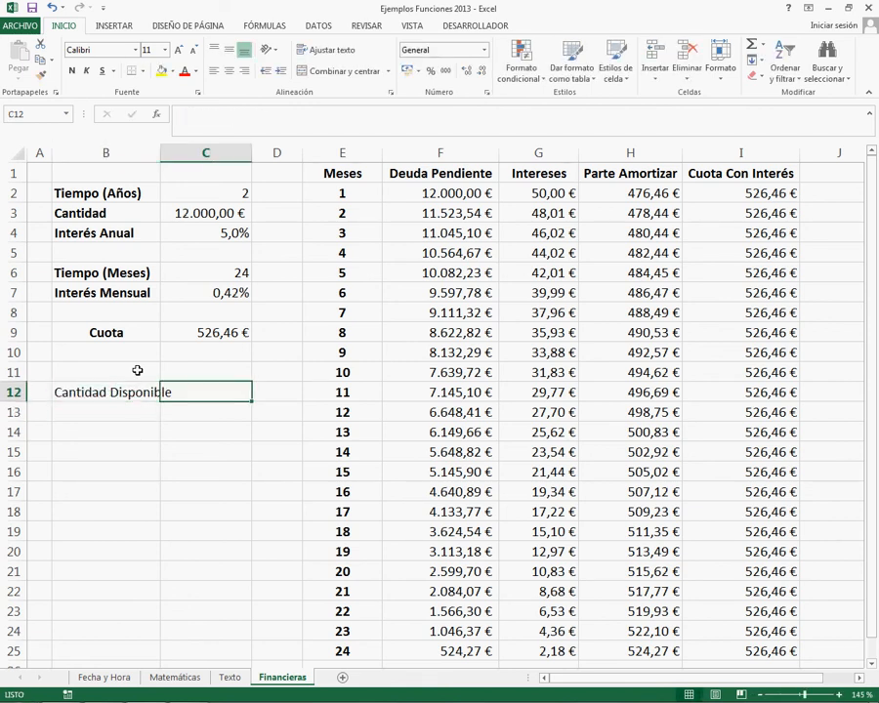
drag(158, 152, 183, 153)
click(176, 152)
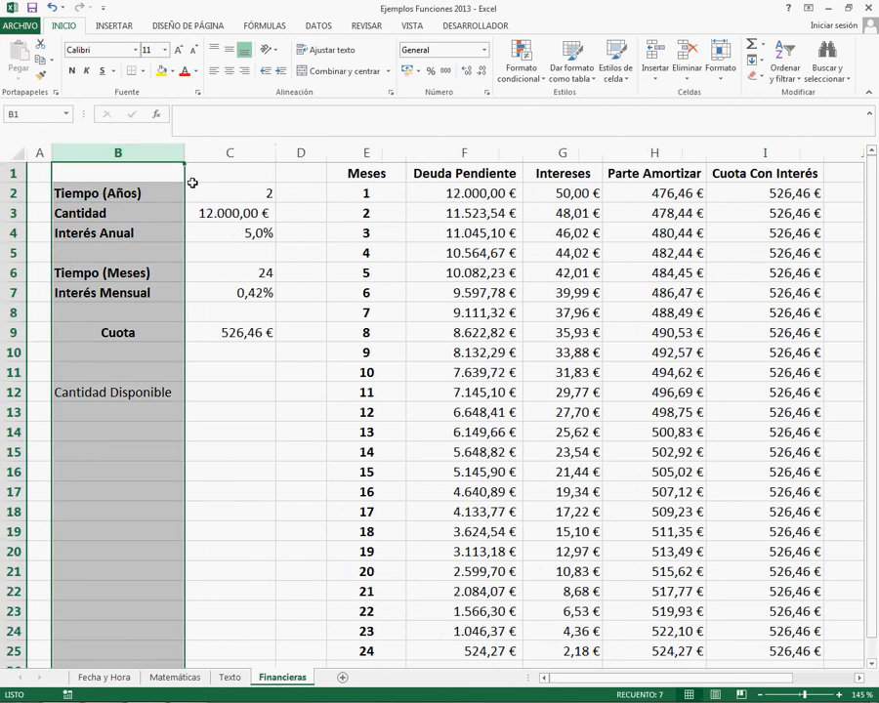
Step: Enter 250 as the available amount in C12 and give it the euro accounting format
click(244, 392)
text(250)
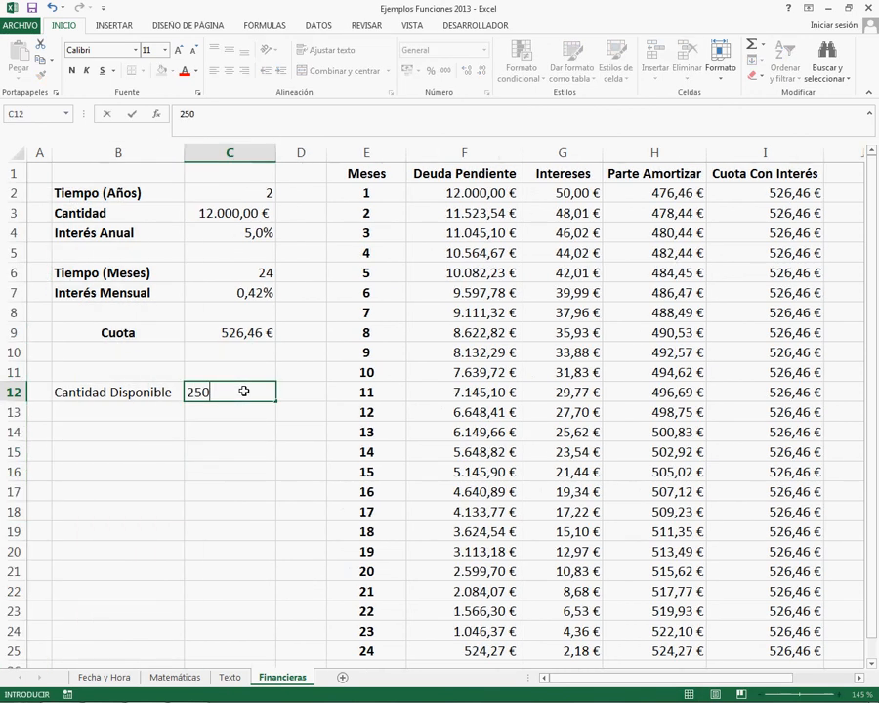
key(Return)
click(245, 392)
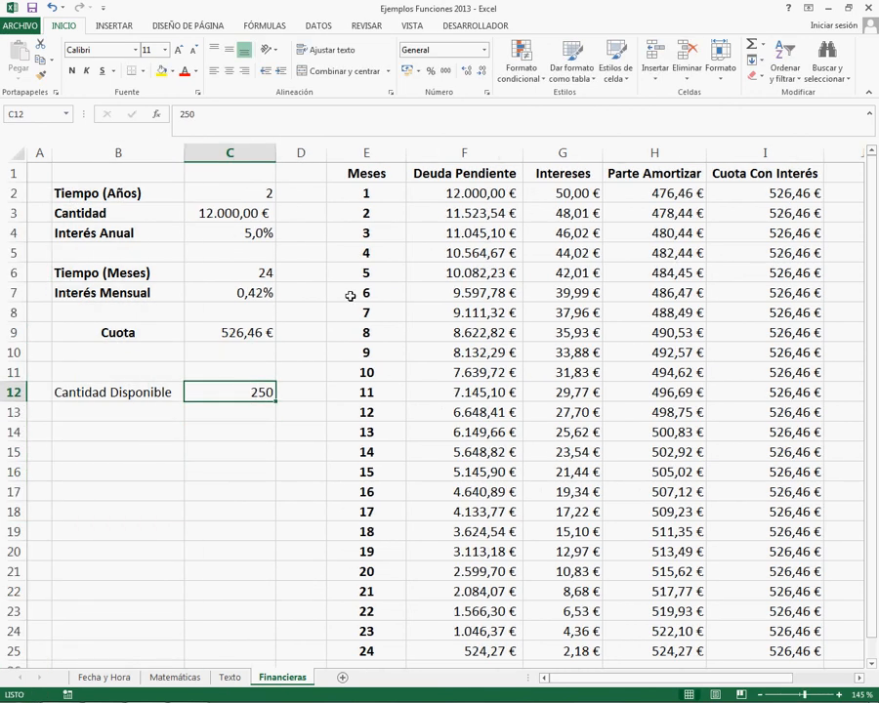
click(408, 72)
Step: Add the label Meses in B13 and calculate the number of months in C13 with =5*12
click(109, 403)
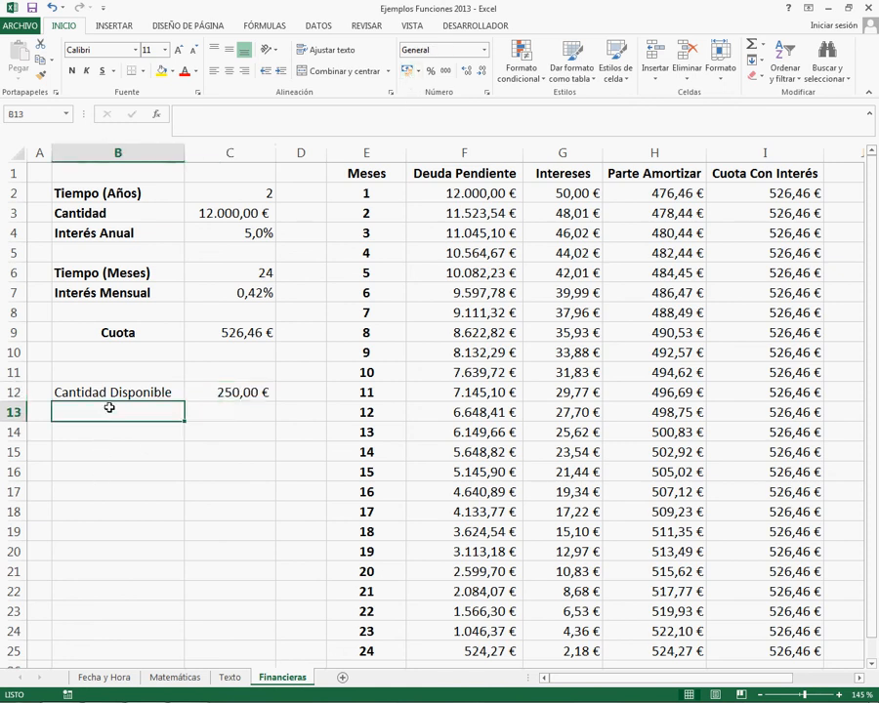
text(Meses)
key(Tab)
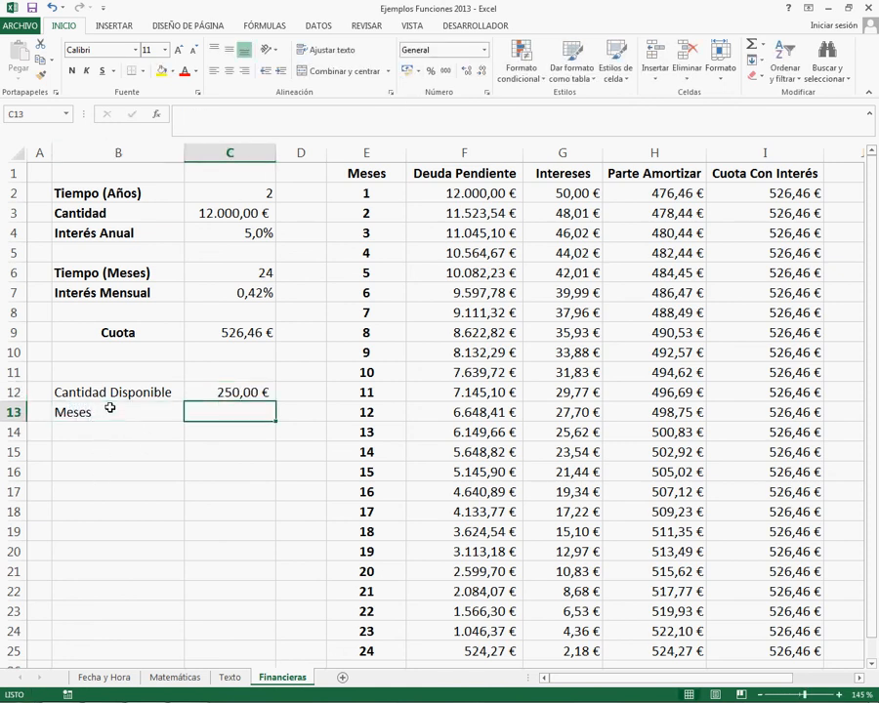
text(=5*12)
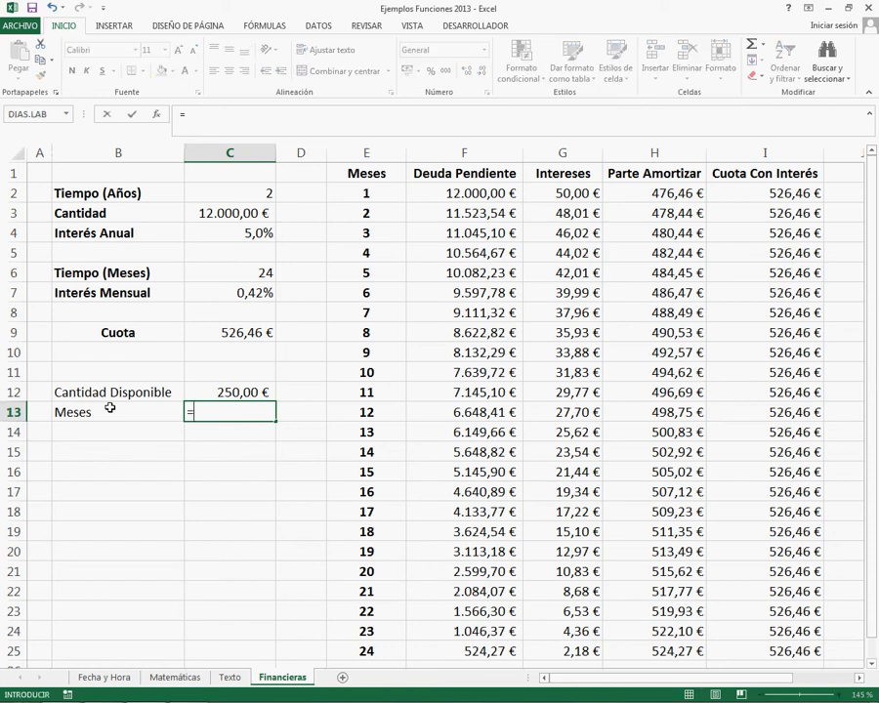
key(Return)
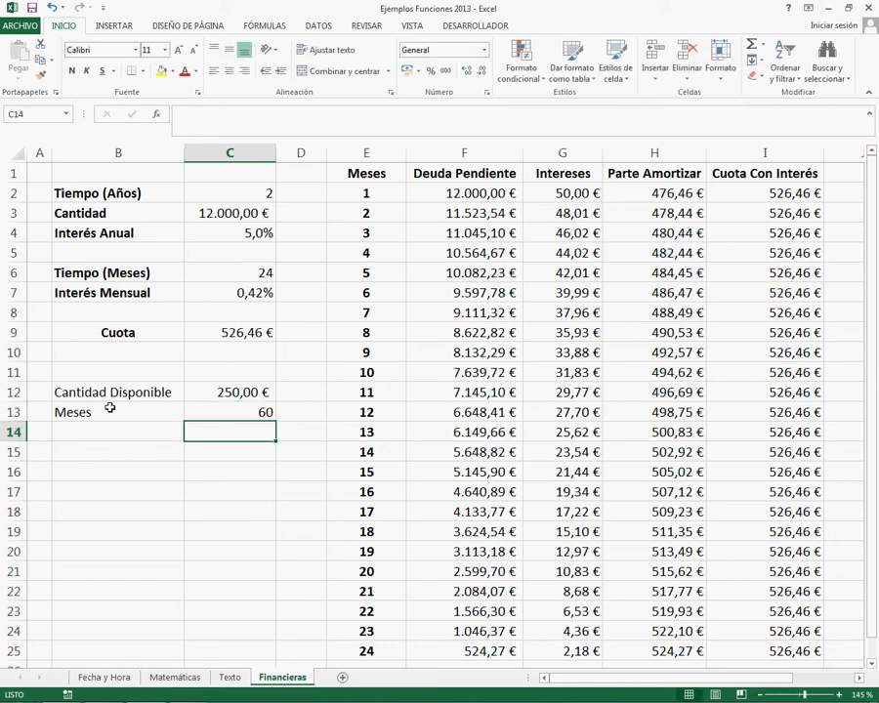
Step: Enter the label Tipo Interes in B14
key(Left)
text(Tipo )
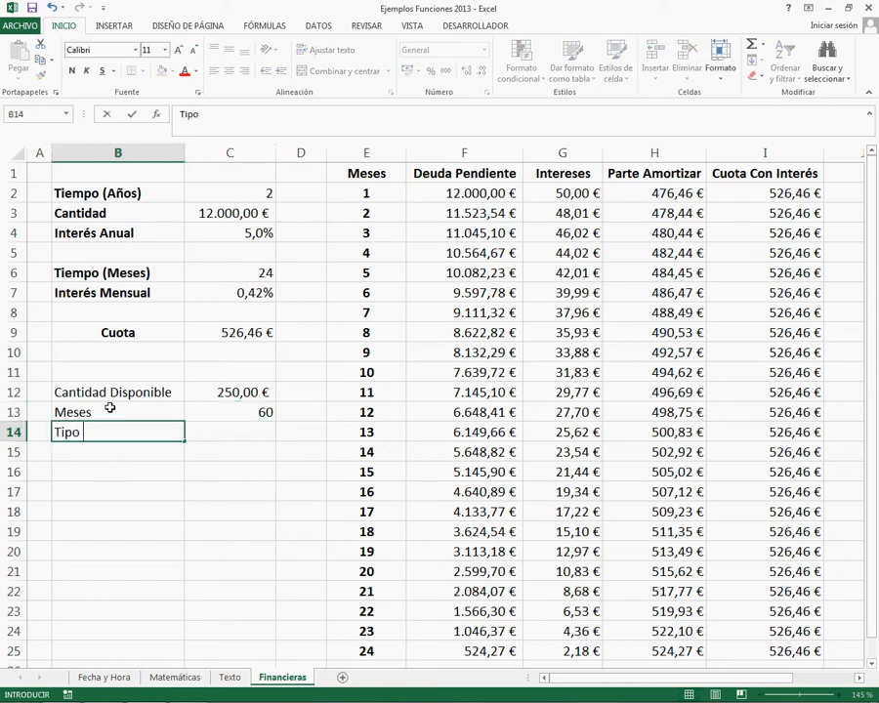
text(Interes)
key(Tab)
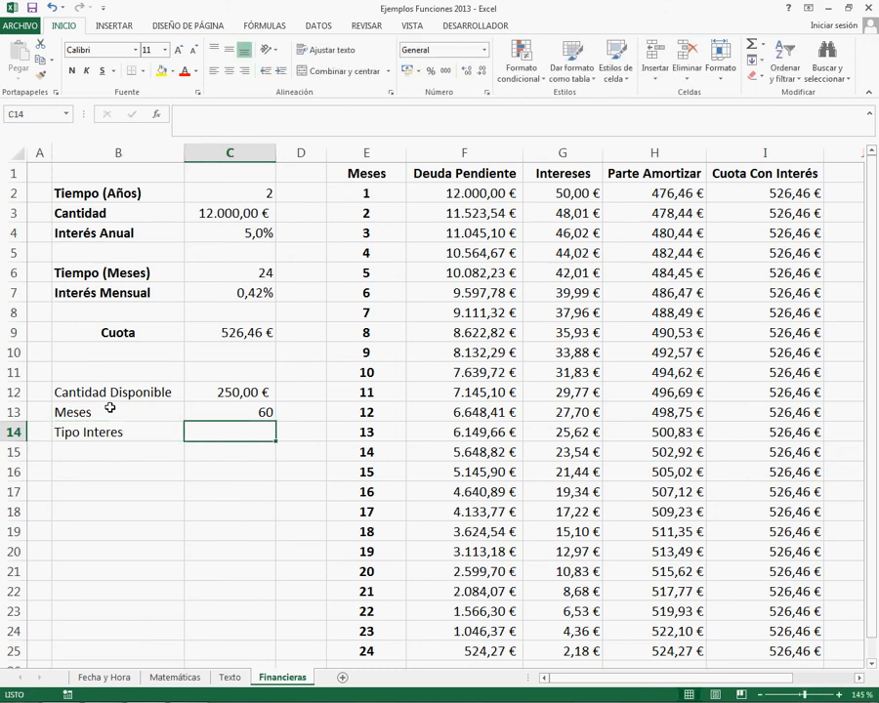
Step: Enter 8% as the interest rate in C14
text(8%)
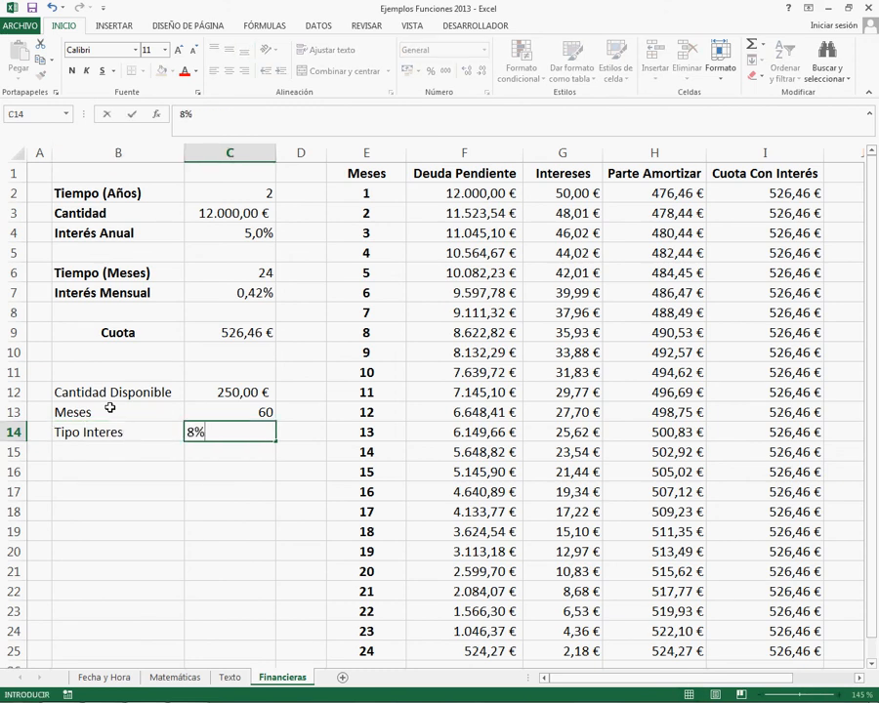
key(Return)
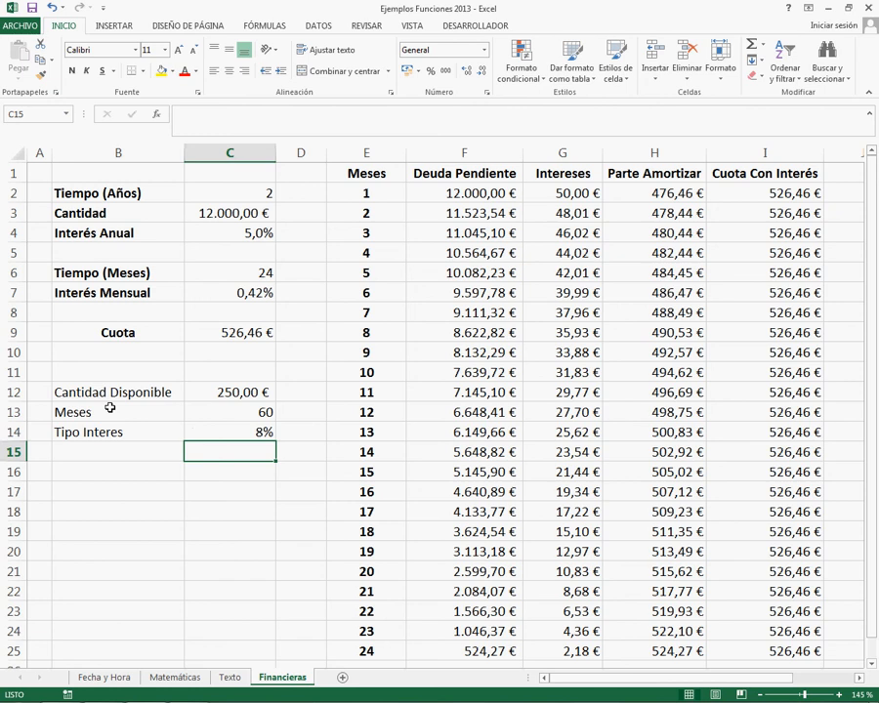
Step: Calculate the present value in B16 with =VA(C14/12;C13;C12), using the monthly rate, number of months and available amount
key(Down)
key(Left)
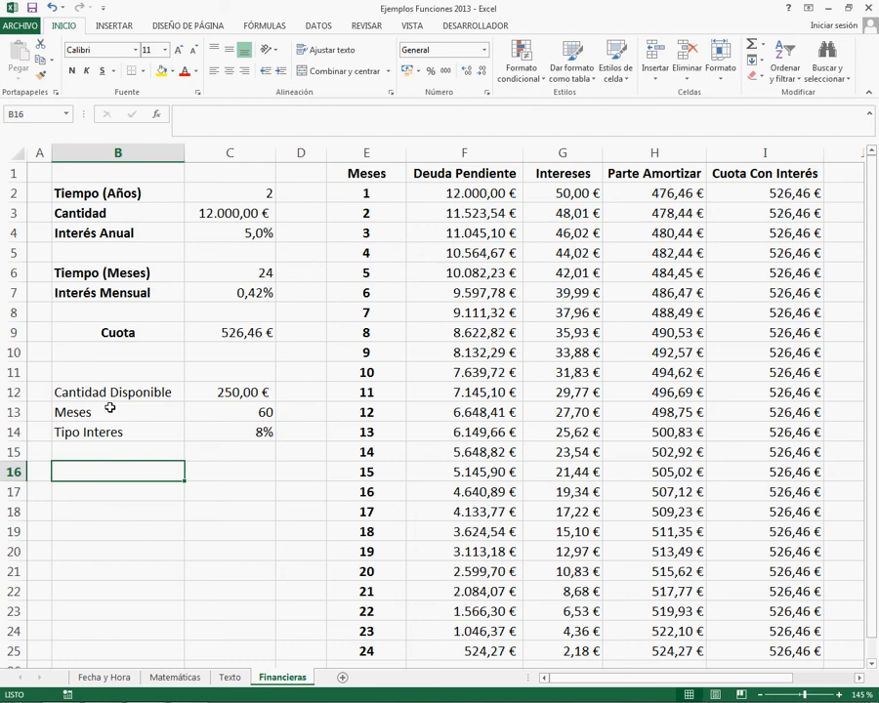
text(=)
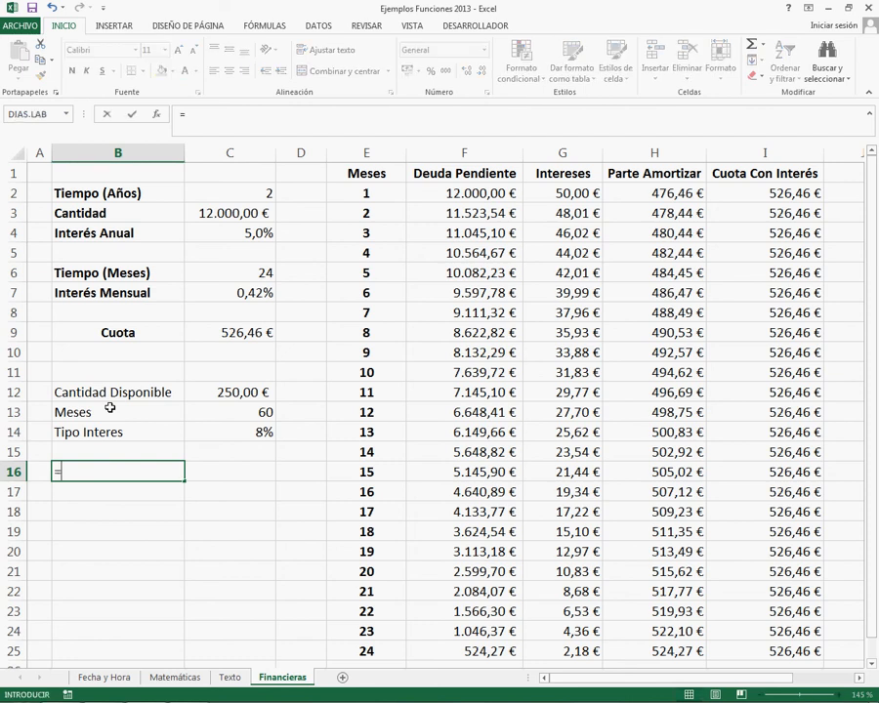
text(va()
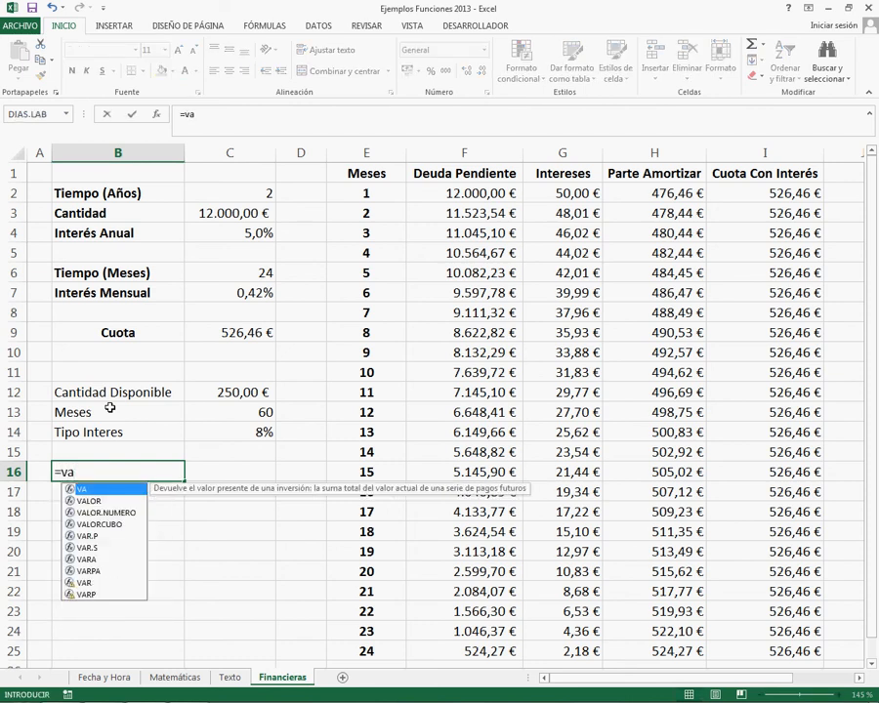
click(244, 432)
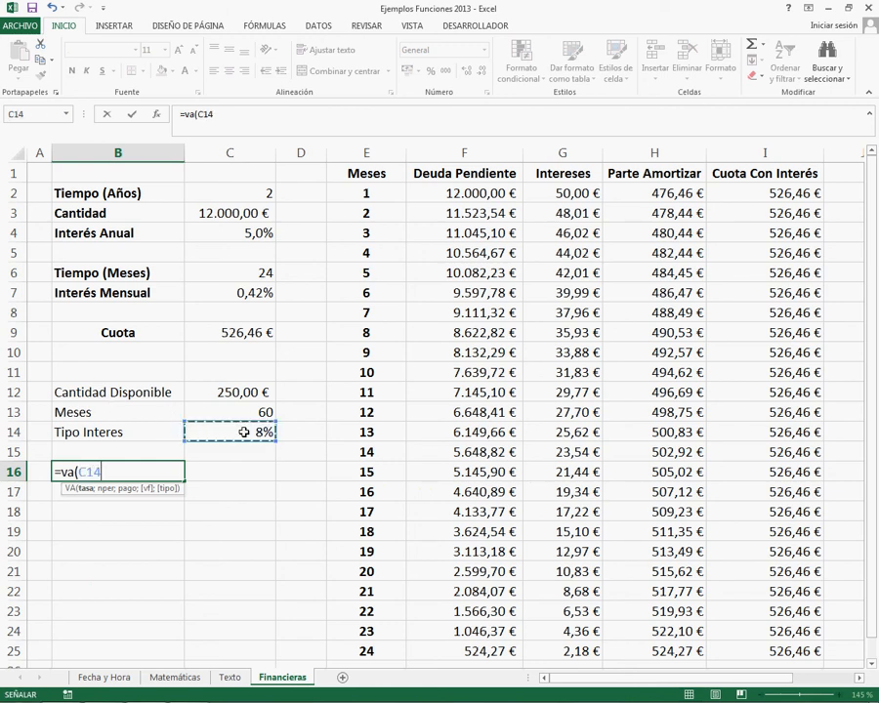
text(/12)
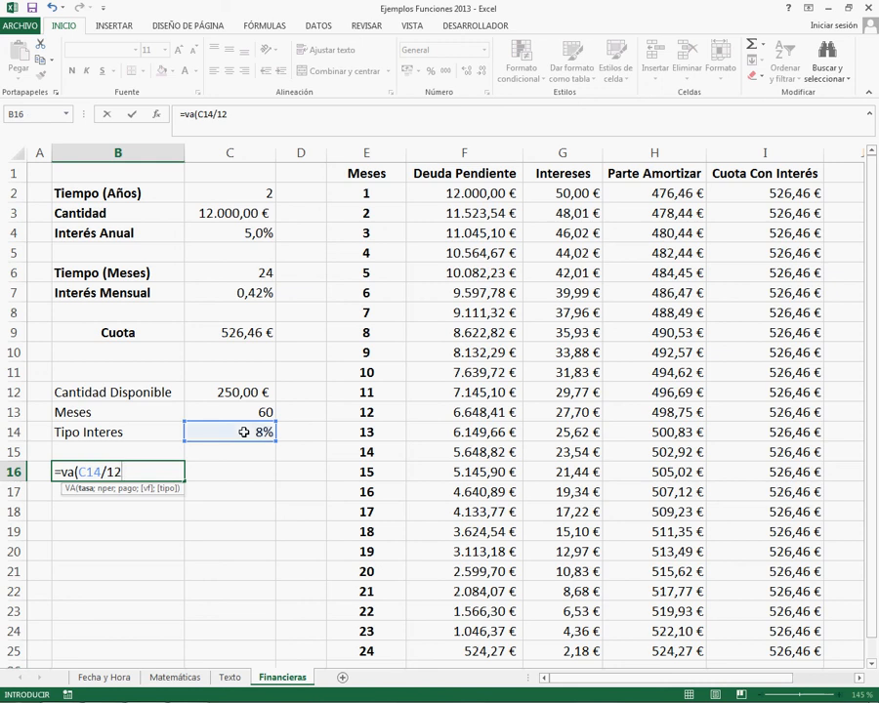
text(;)
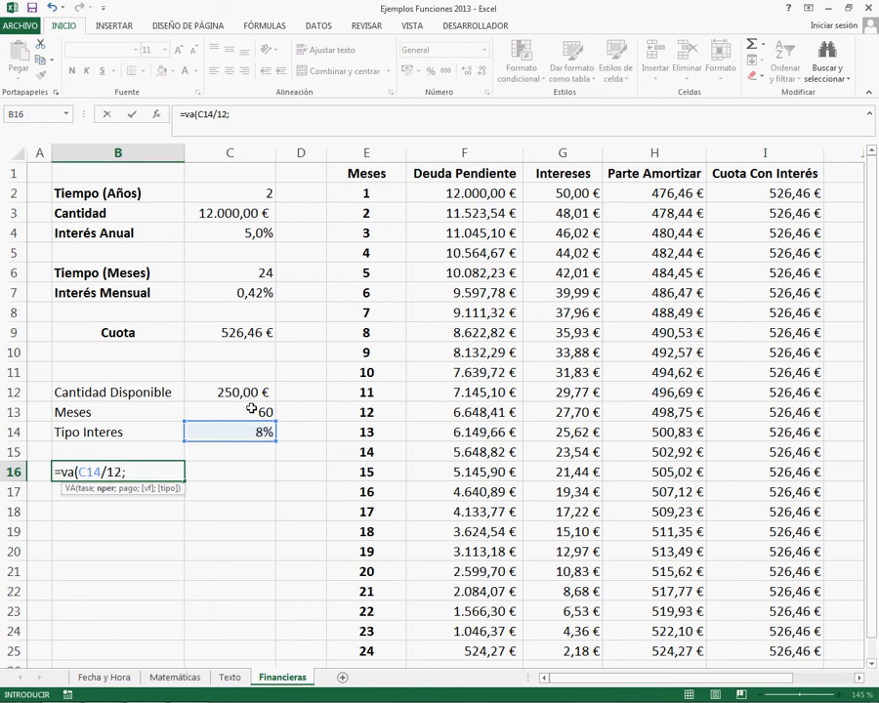
click(251, 410)
text(;)
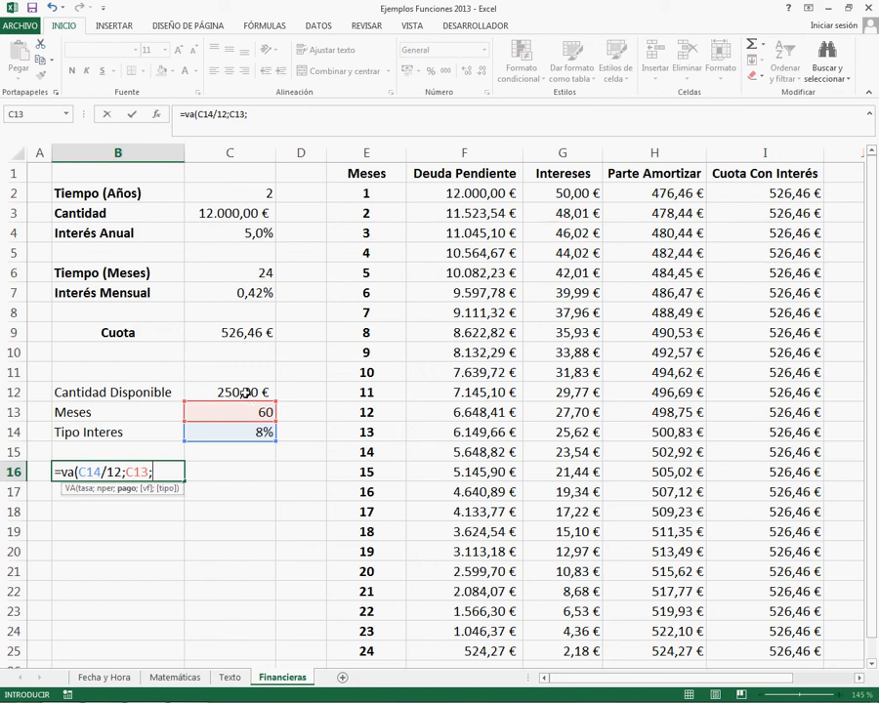
click(244, 393)
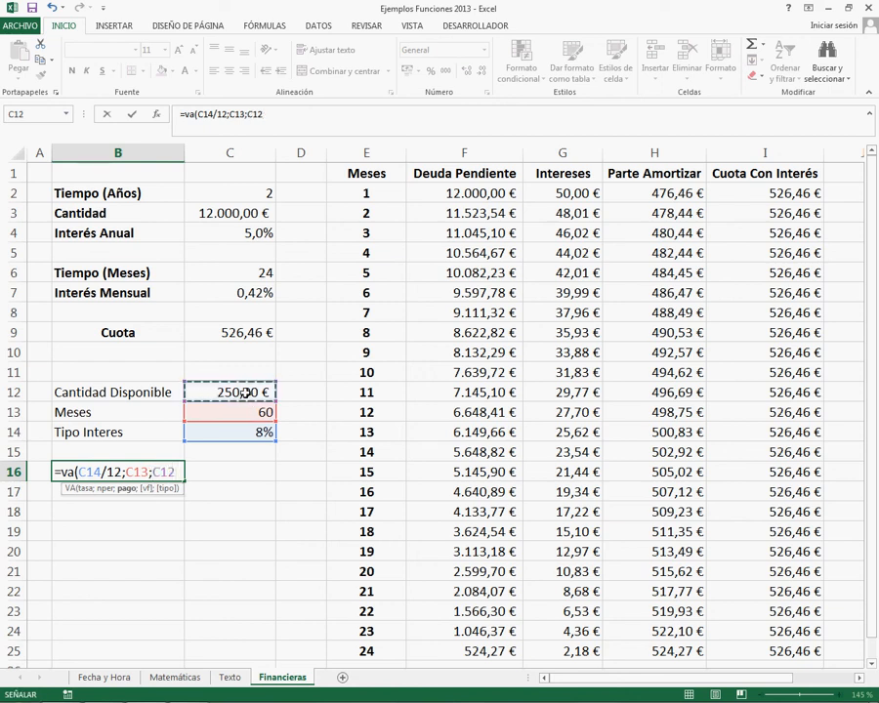
key(Return)
key(Up)
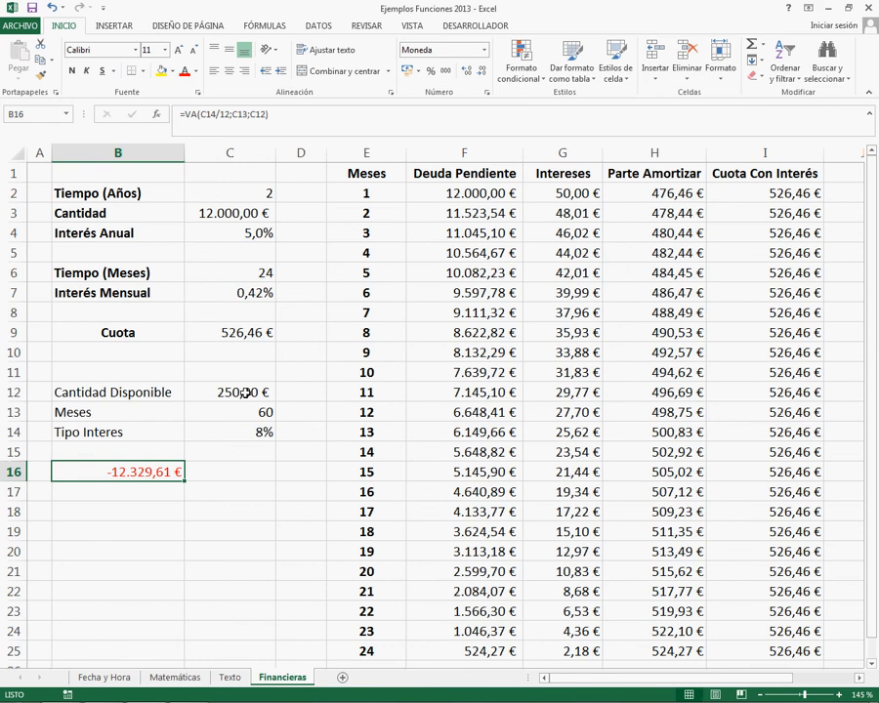